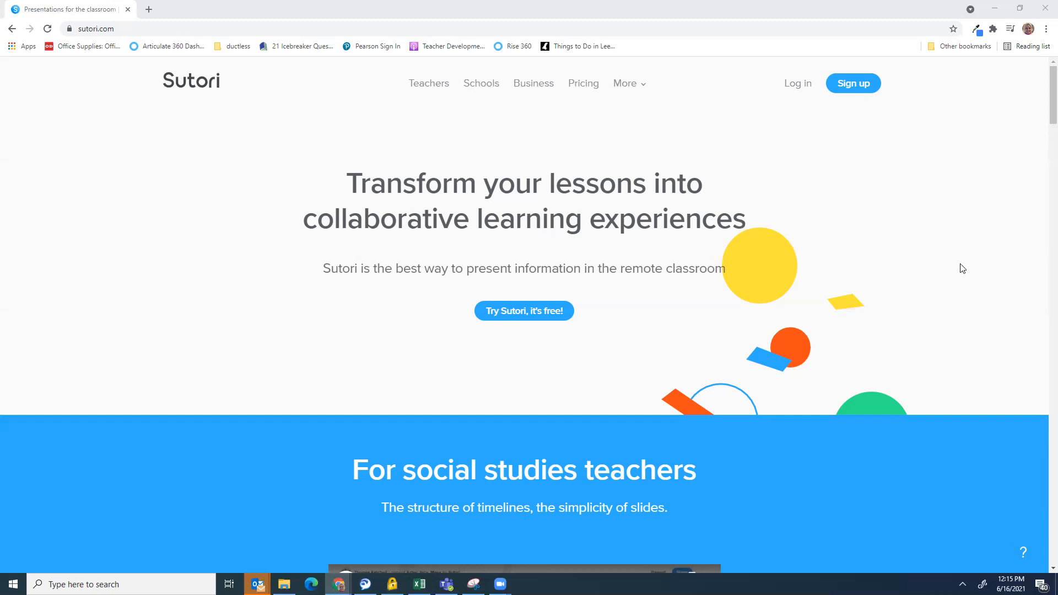
Log in to Sutori with the saved account e-mail and the account password
left_click(855, 85)
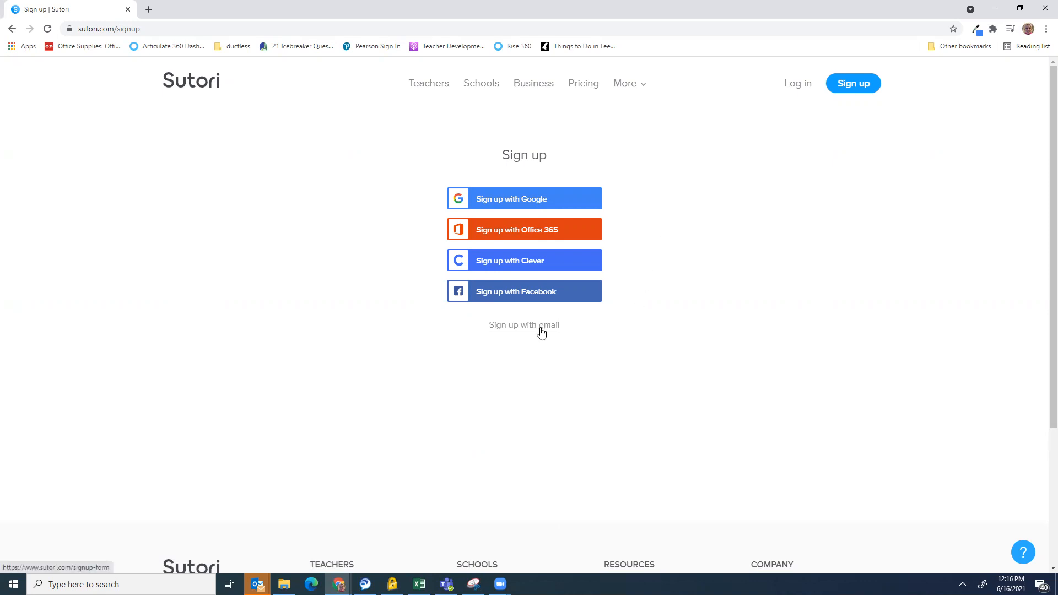
left_click(802, 87)
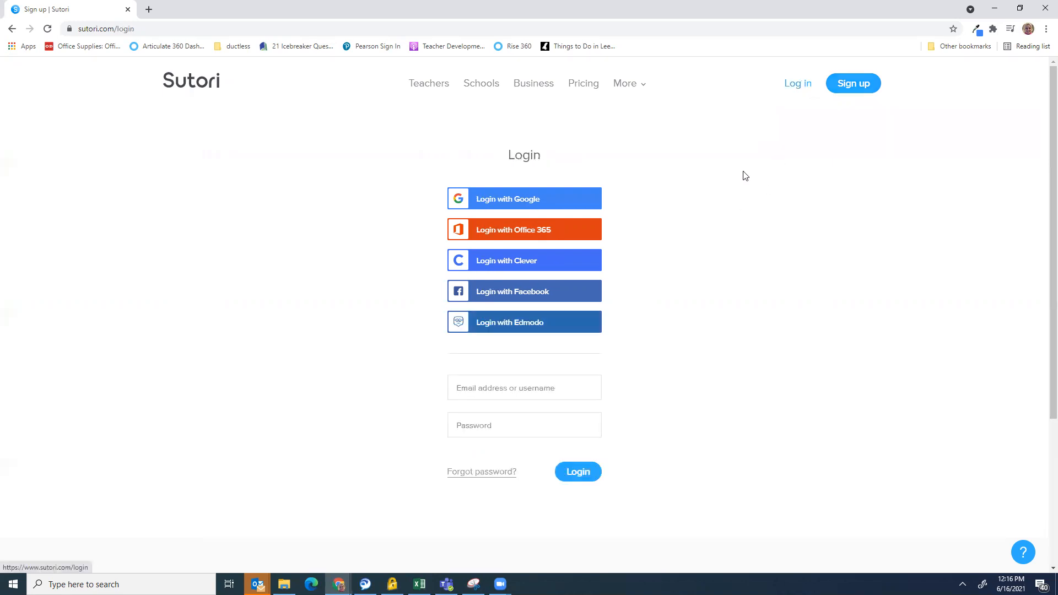
left_click(529, 389)
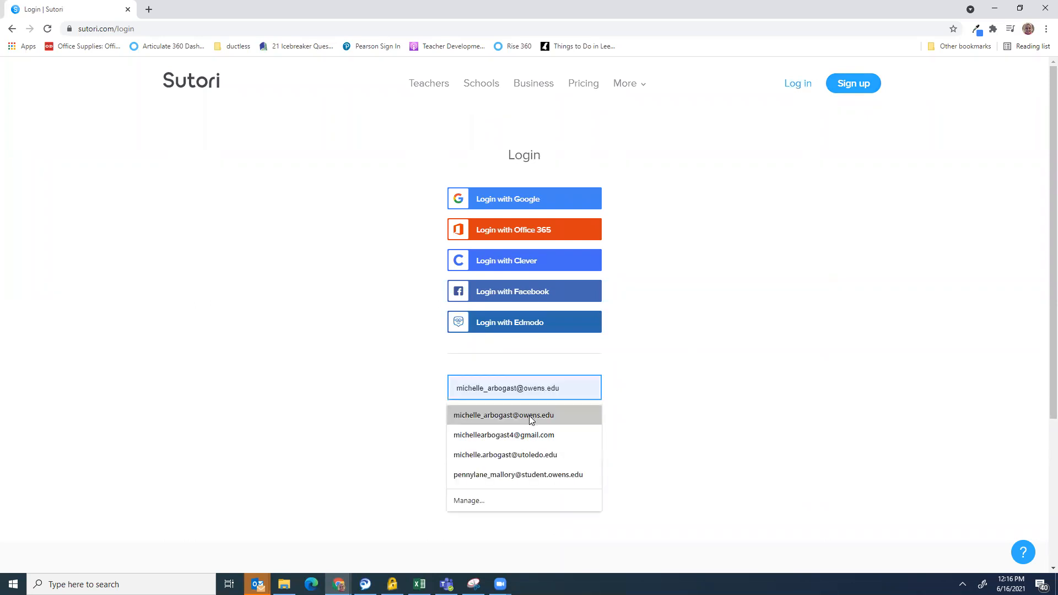
left_click(530, 415)
left_click(517, 425)
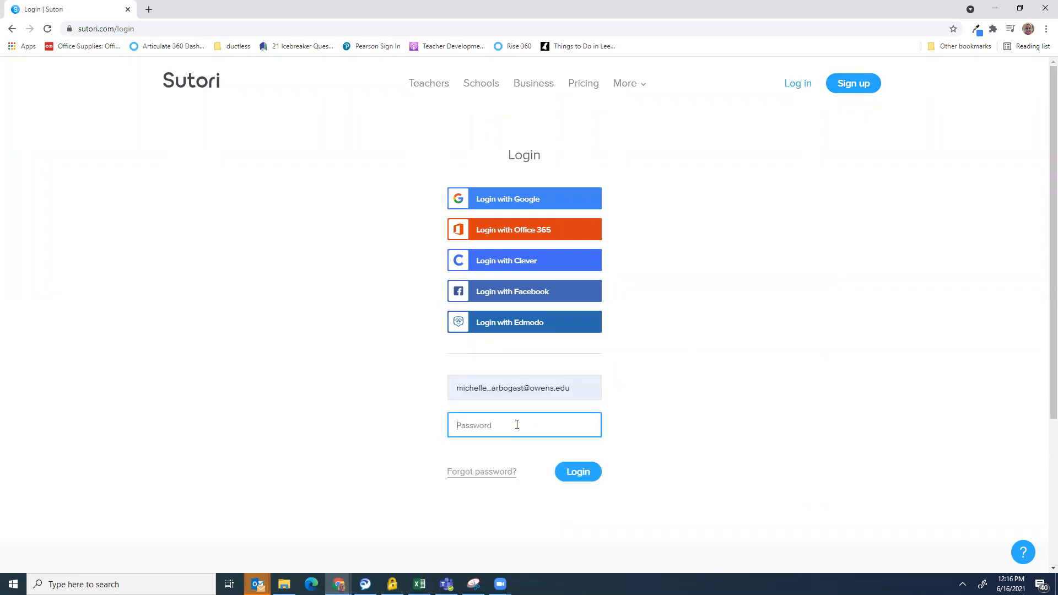
type("*************")
key("Return")
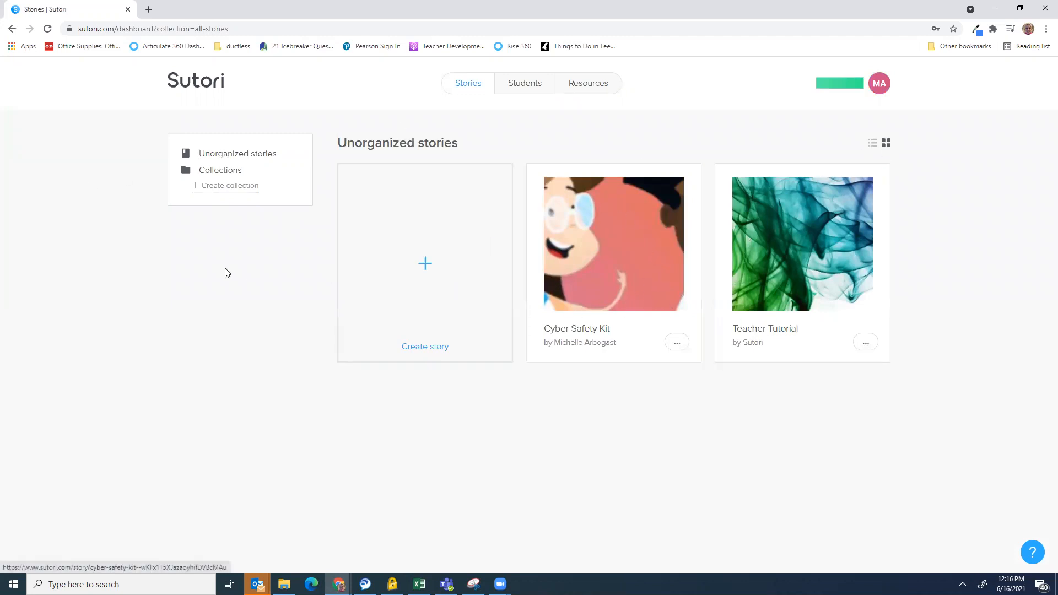
Open the Create story template chooser and browse the template gallery
left_click(426, 266)
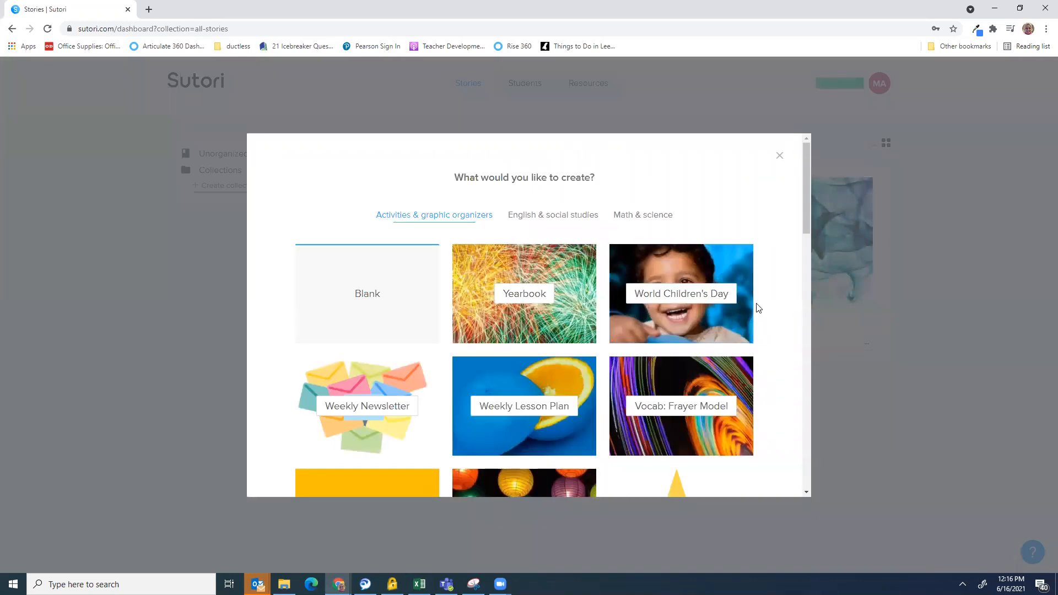
scroll(580, 273, "down", 2)
scroll(580, 274, "down", 15)
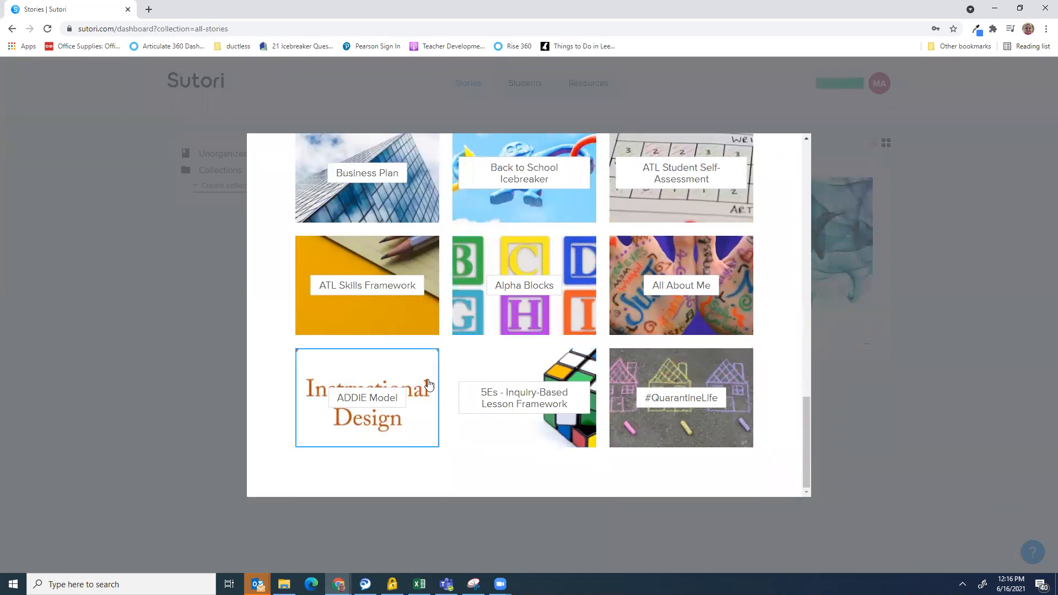
scroll(615, 331, "up", 4)
scroll(615, 331, "up", 10)
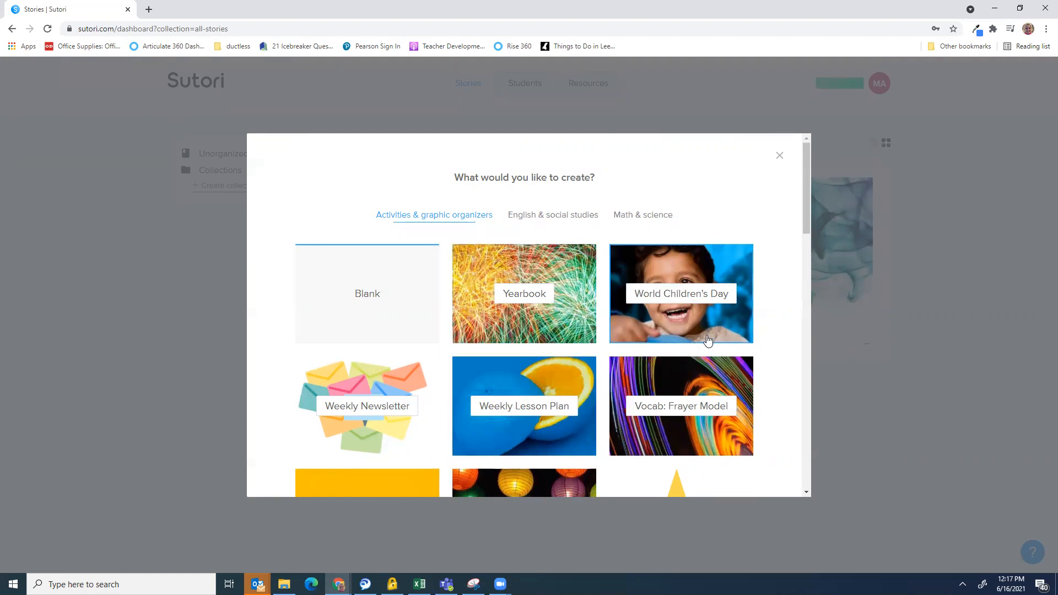
Start a new Untitled story from the Blank template
left_click(377, 301)
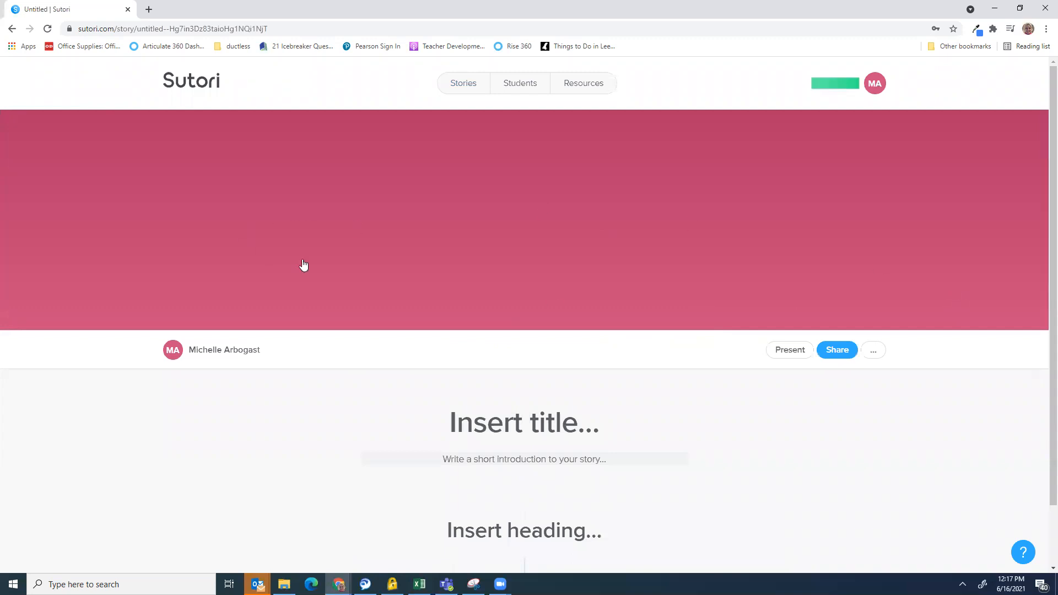
scroll(591, 391, "down", 1)
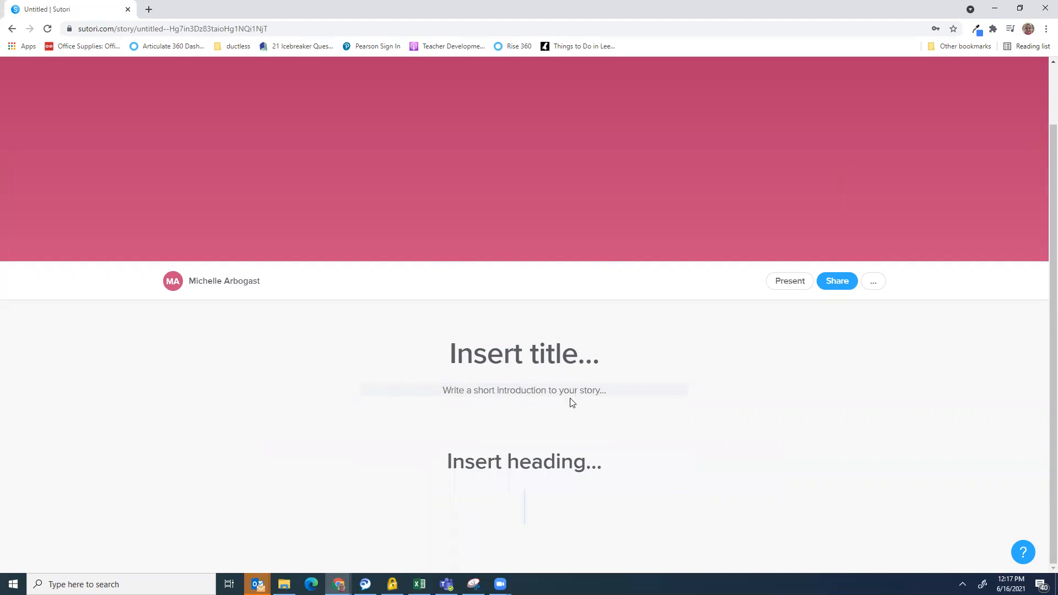
scroll(486, 376, "up", 1)
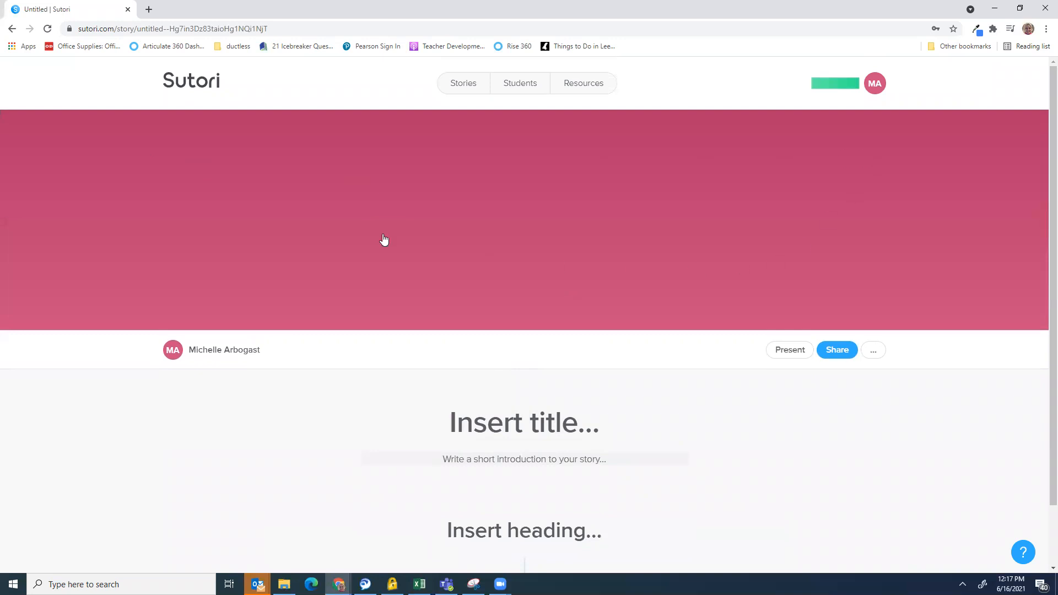
mouse_move(938, 158)
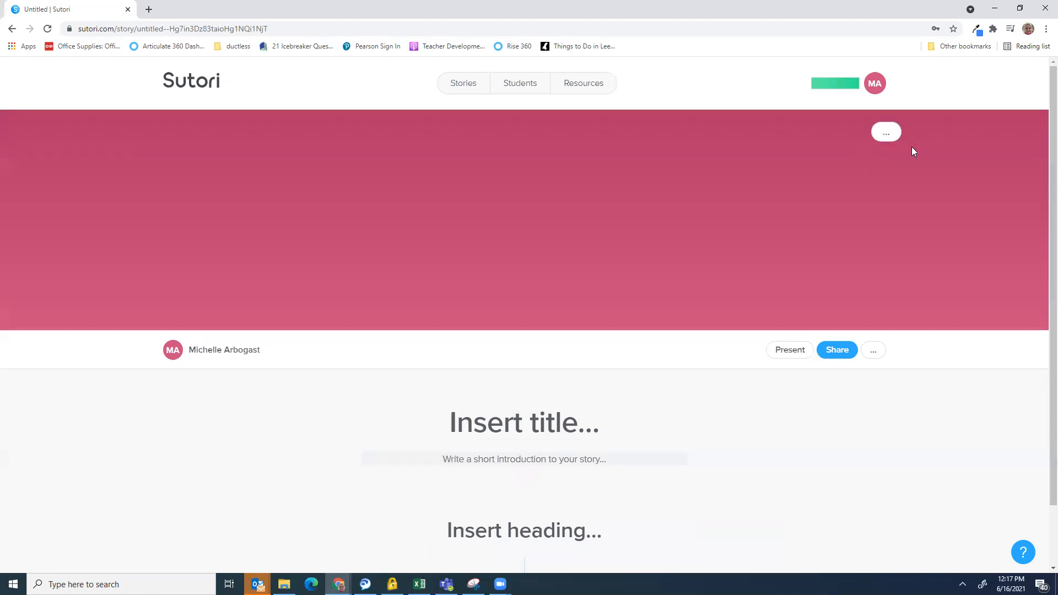
Pick cybersafety.PNG from the pictures folder as the new cover image, uploaded from the device
left_click(885, 138)
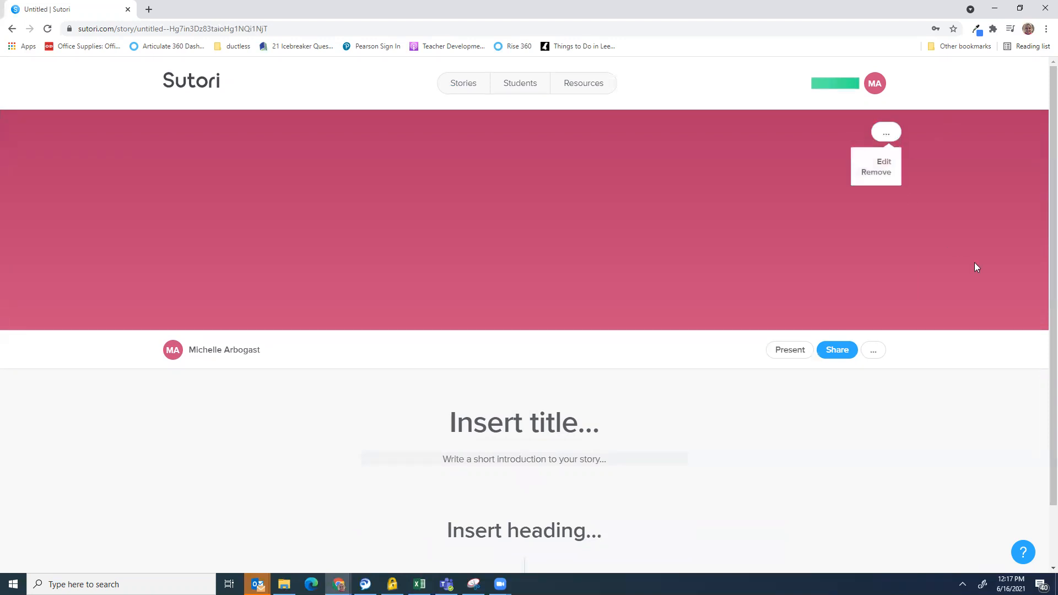
left_click(884, 162)
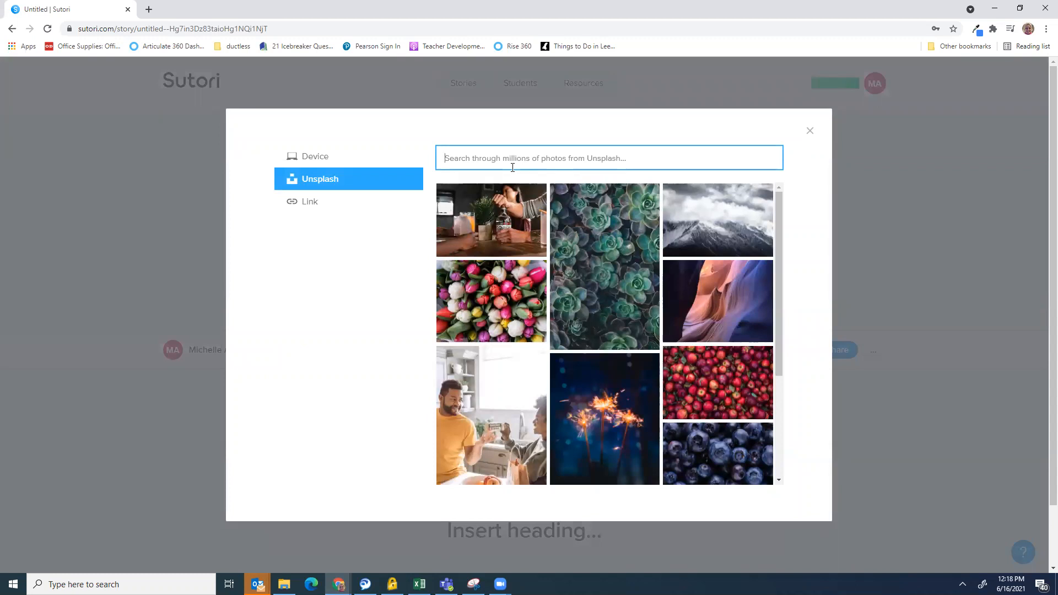
left_click(317, 159)
left_click(612, 359)
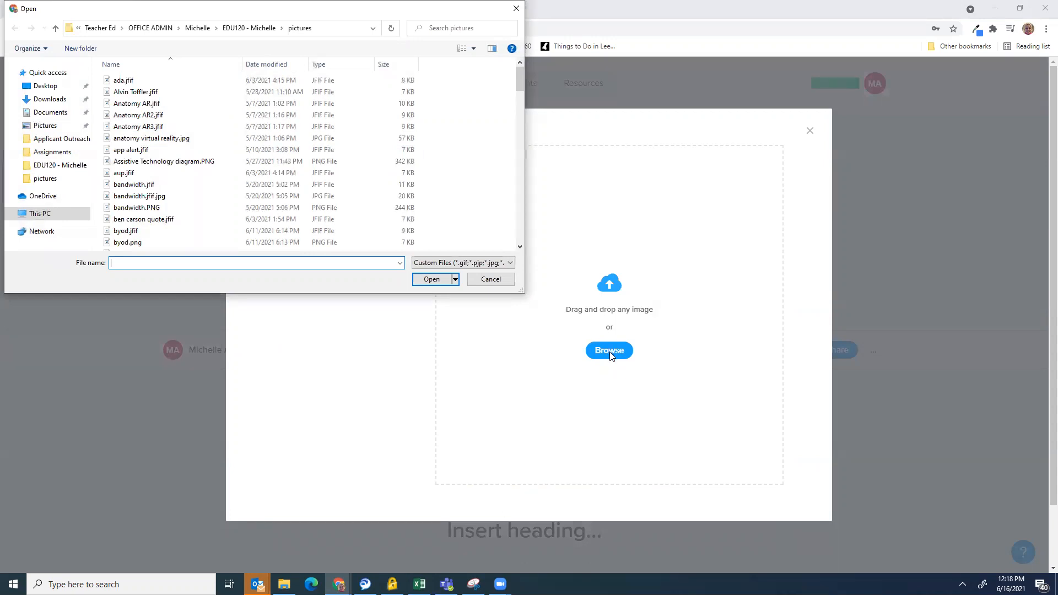
scroll(137, 192, "down", 5)
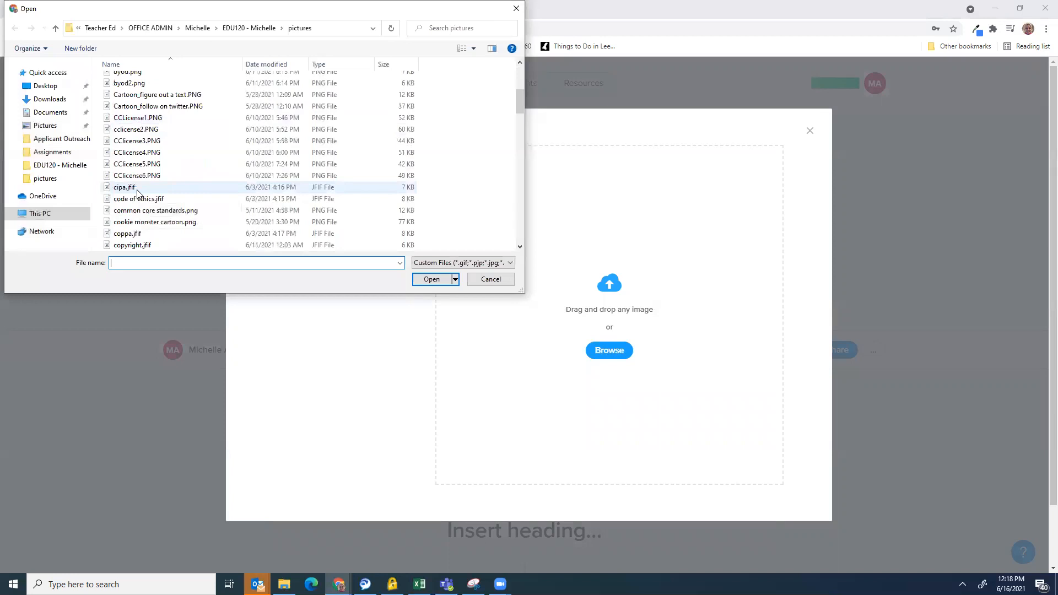
scroll(136, 182, "down", 4)
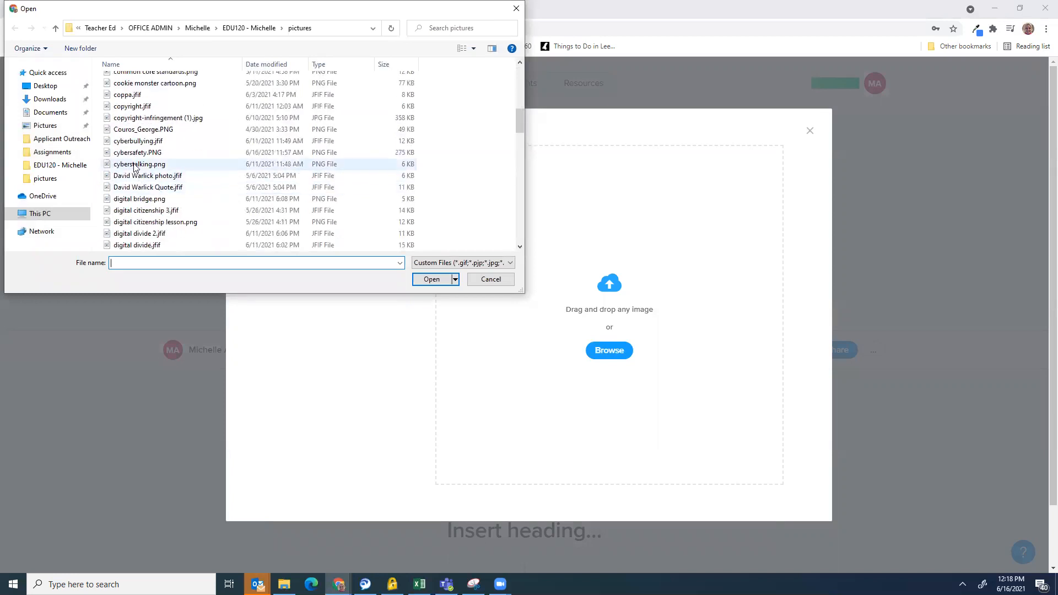
left_click(137, 152)
Upload cybersafety.PNG and shift it down so the children's faces show in the banner
left_click(435, 279)
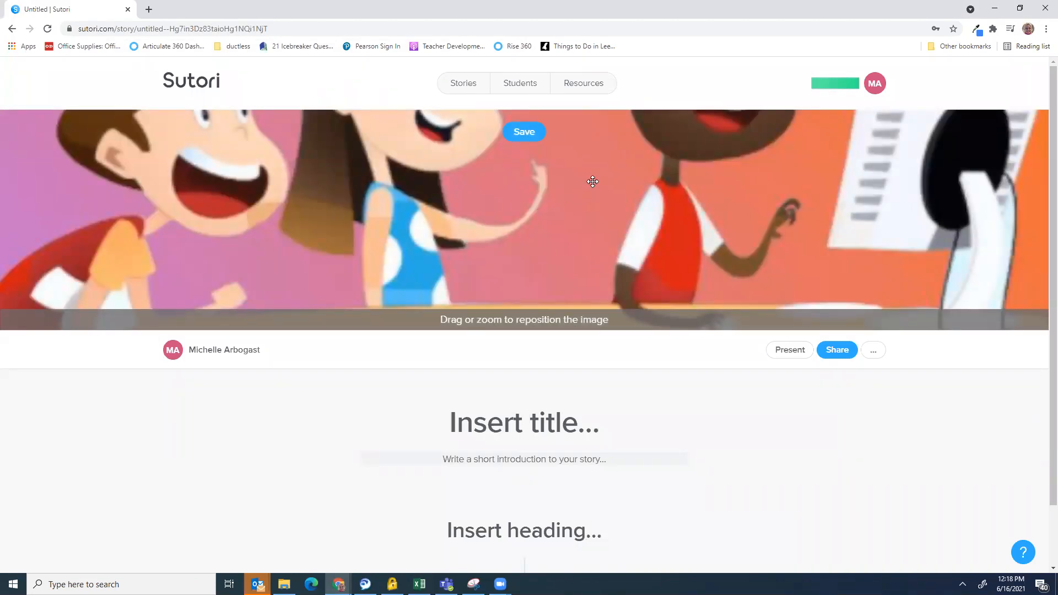
left_click_drag(688, 163, 691, 279)
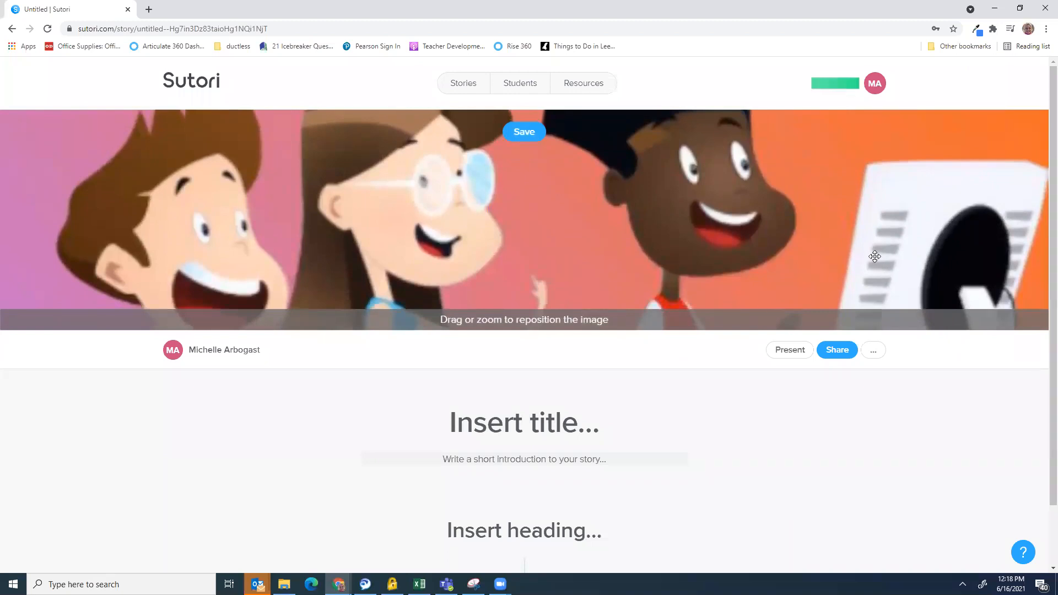
mouse_move(756, 260)
left_mouse_down()
mouse_move(756, 246)
mouse_move(759, 273)
mouse_move(756, 262)
left_mouse_up()
Save the cover position and title the story 'Cyber Safety Kit'
left_click(792, 428)
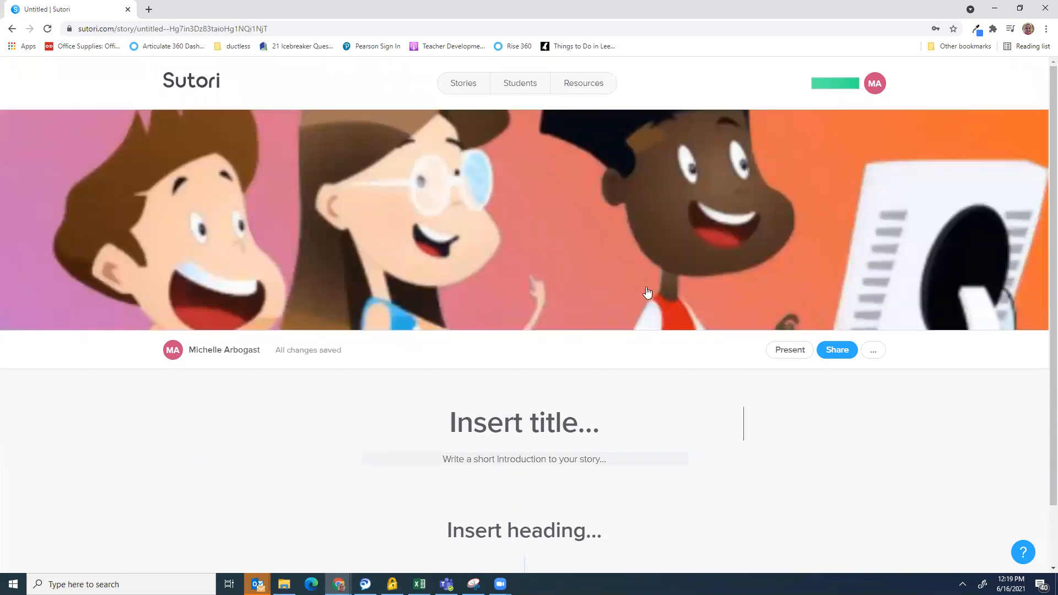
scroll(650, 295, "down", 1)
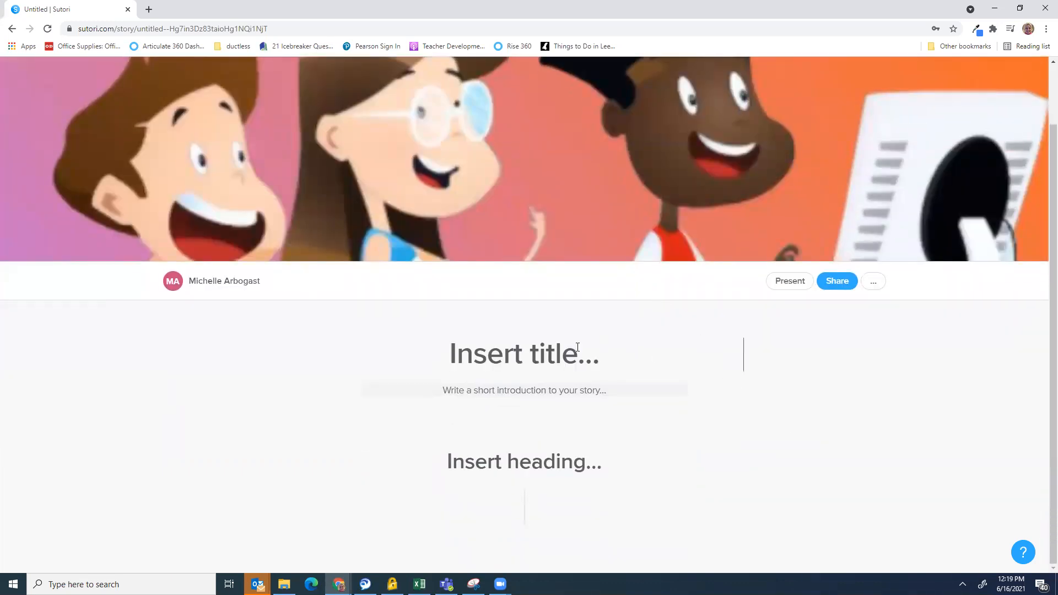
left_click(526, 348)
type("Cyber Safety")
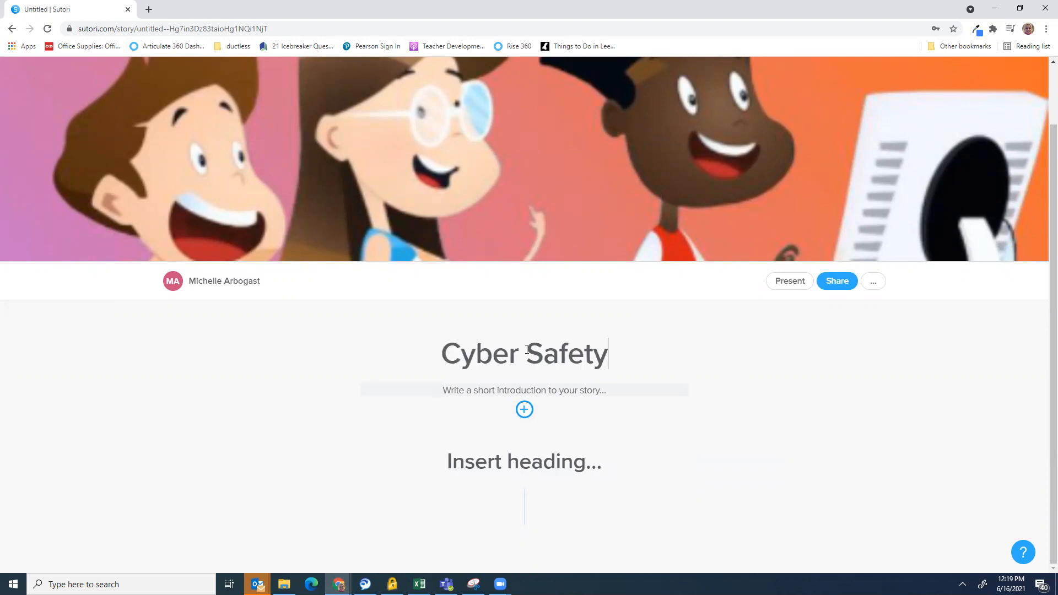
type(" Kit")
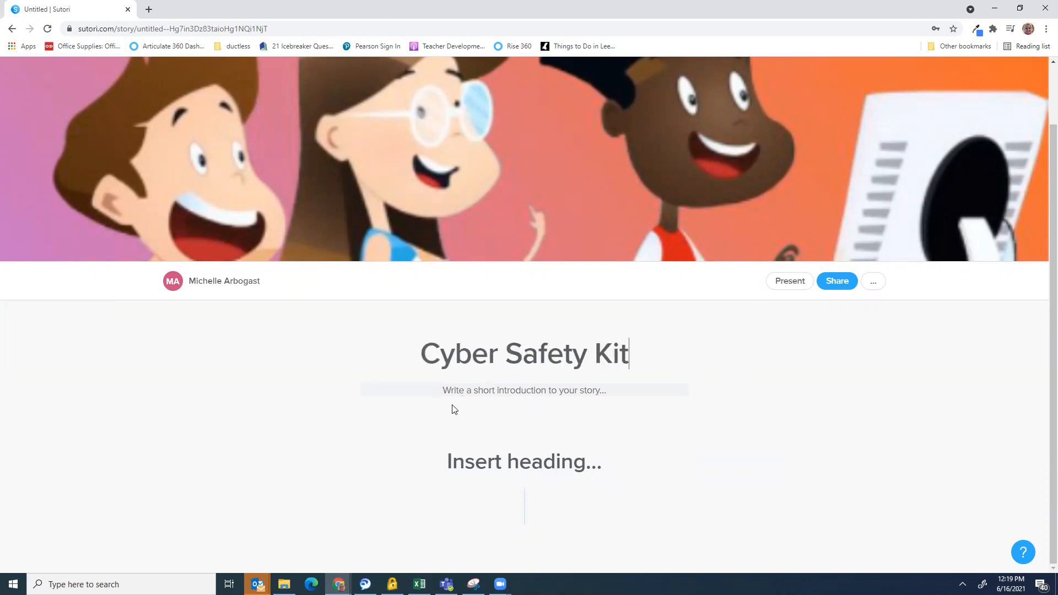
Write the introduction with the teacher's name followed by '(2nd Grade)'
left_click(463, 395)
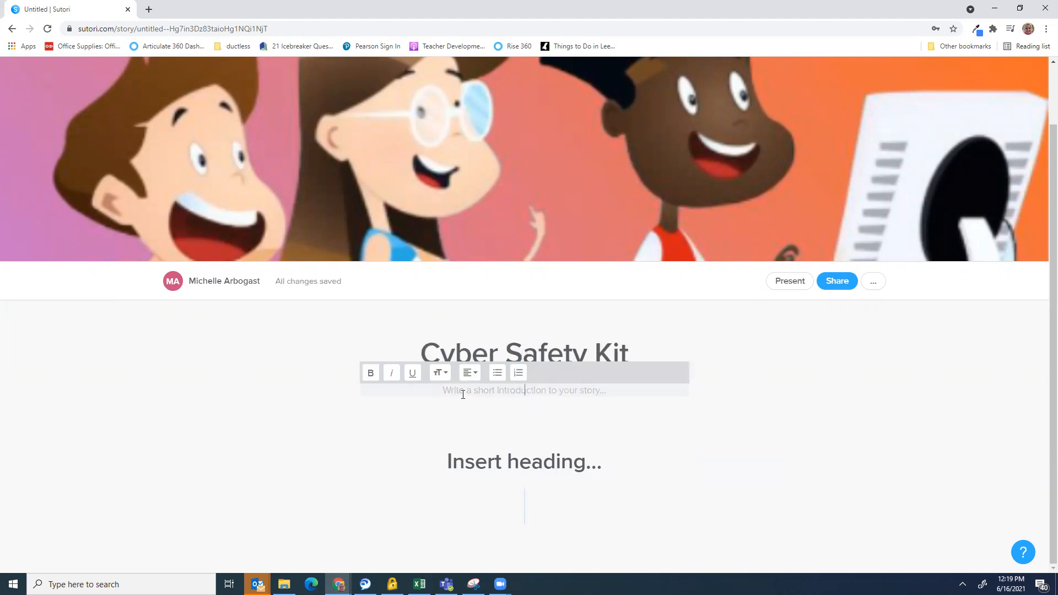
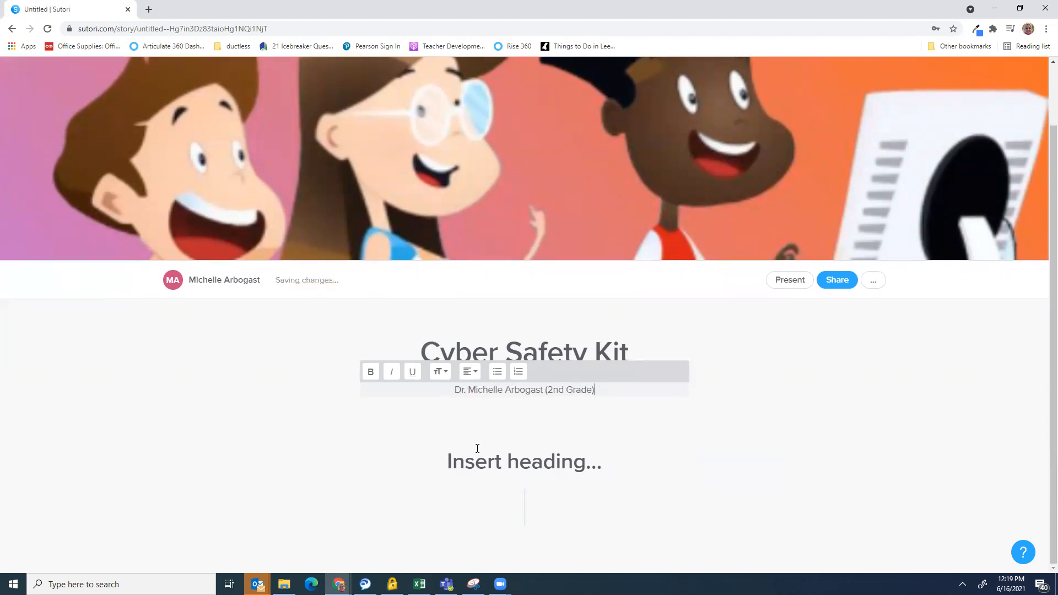
left_click(501, 458)
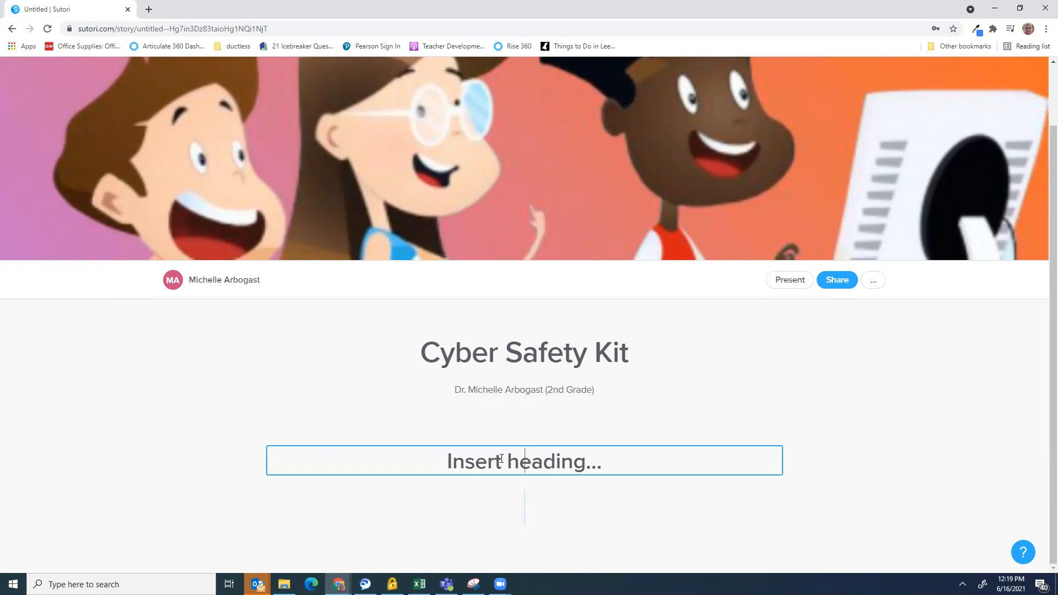
Create headings 'Prevention Tips', 'First Aid' and 'Hands-on Learning' in that order
type("Pre")
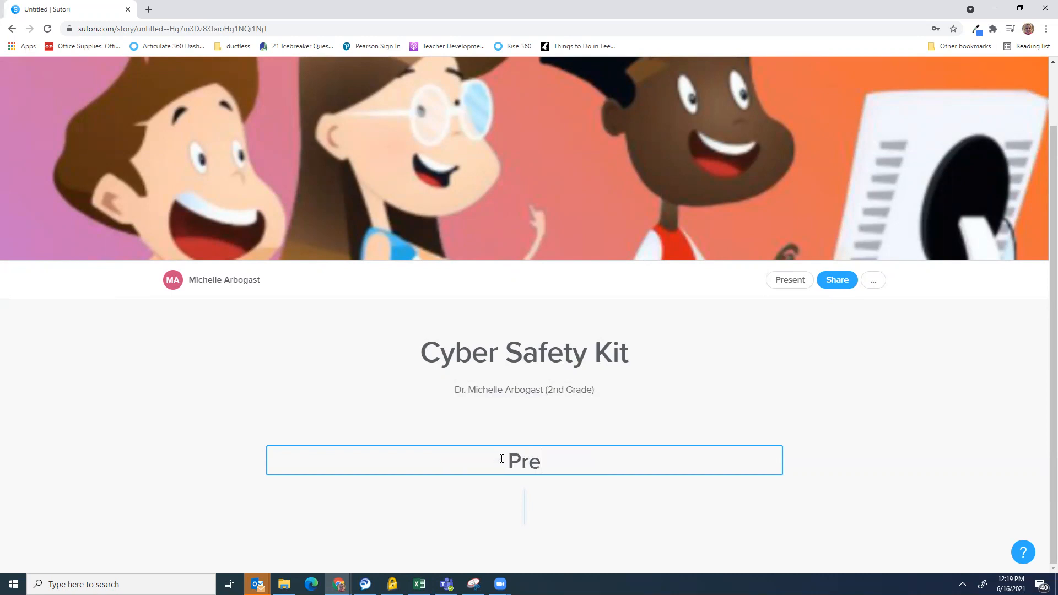
type("vention Tips")
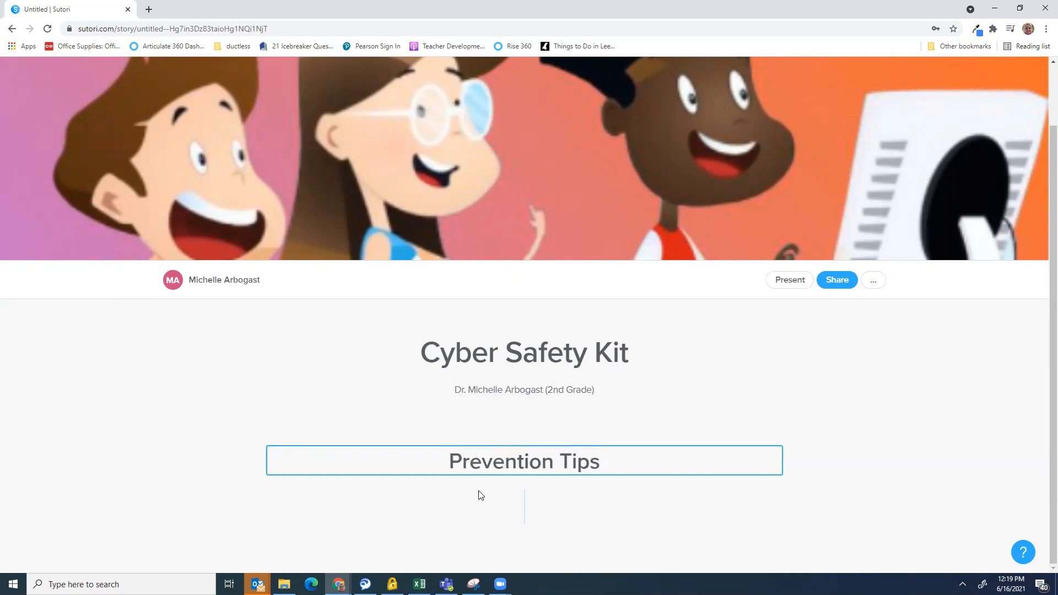
left_click(524, 502)
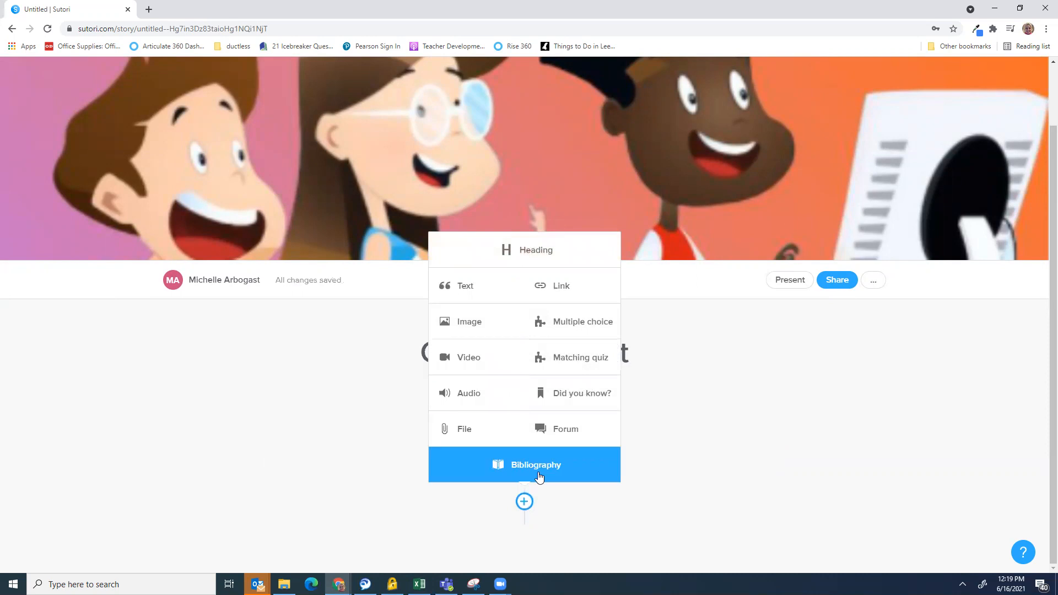
left_click(512, 255)
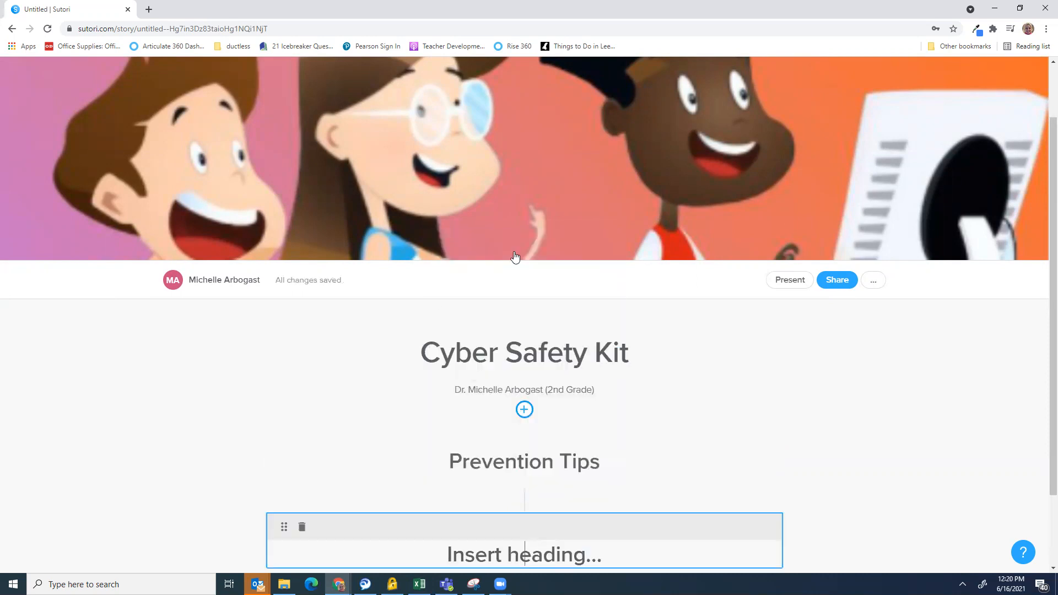
type("First Aid")
scroll(541, 416, "down", 2)
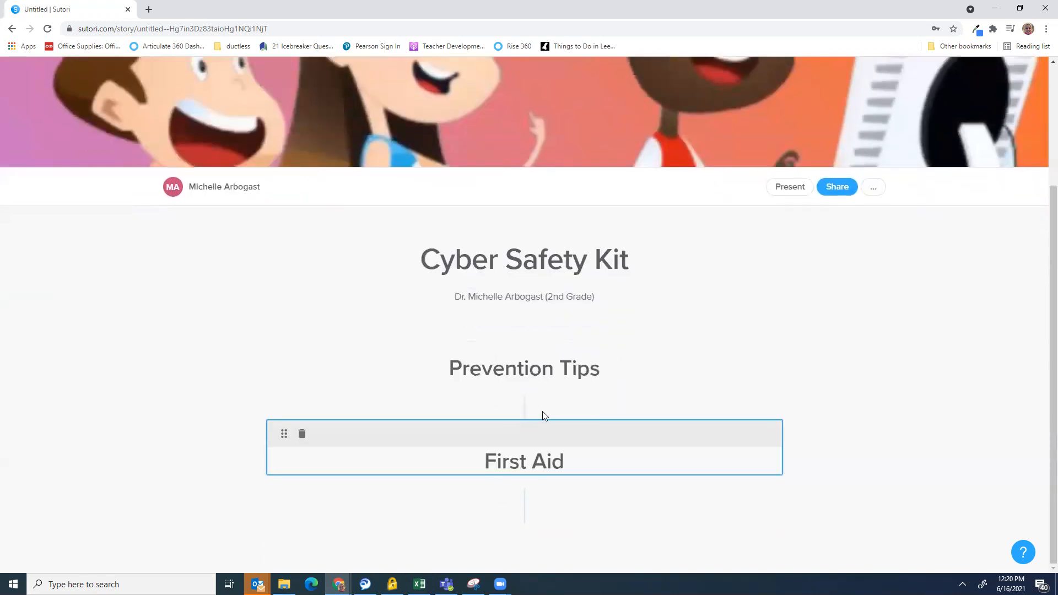
left_click(524, 503)
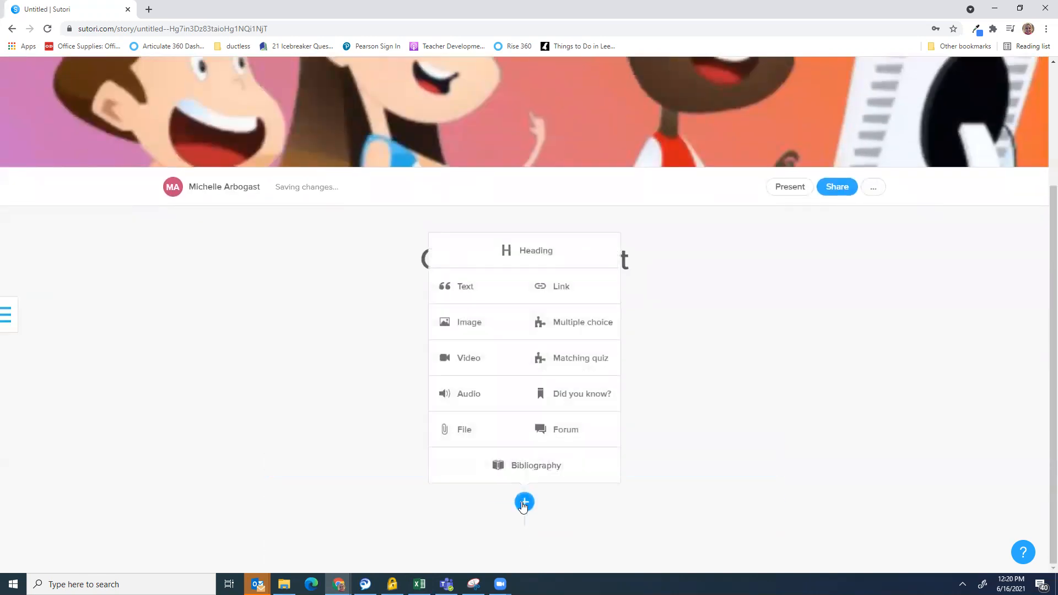
left_click(539, 264)
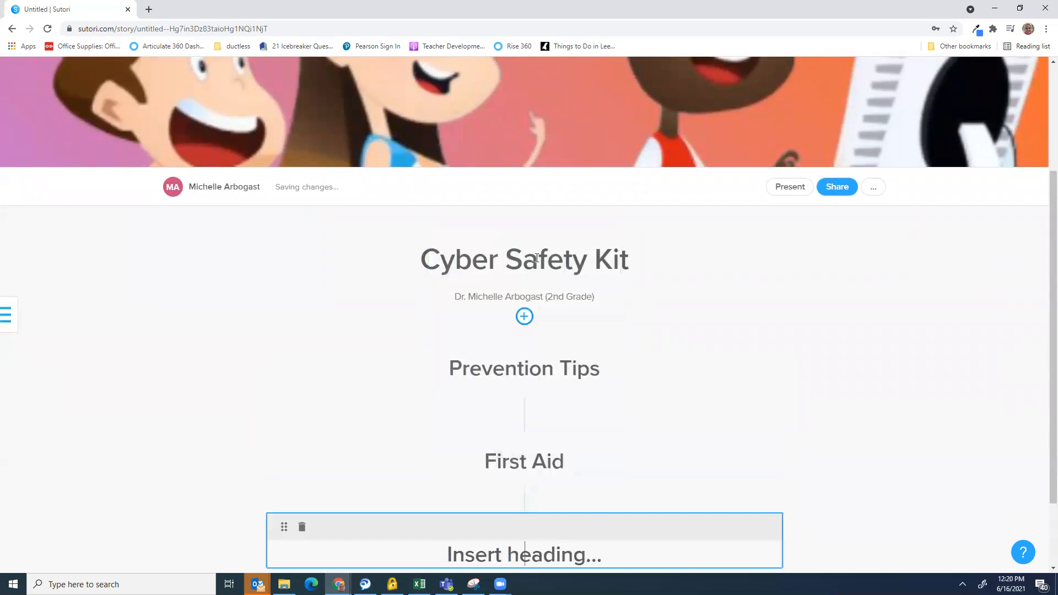
type("H")
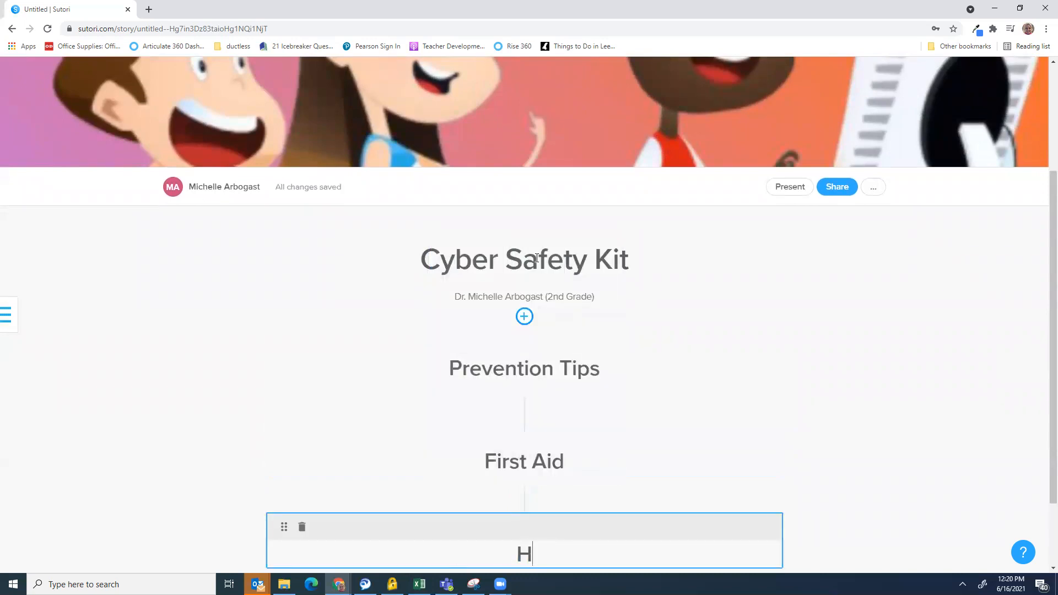
type("ands-on Learning")
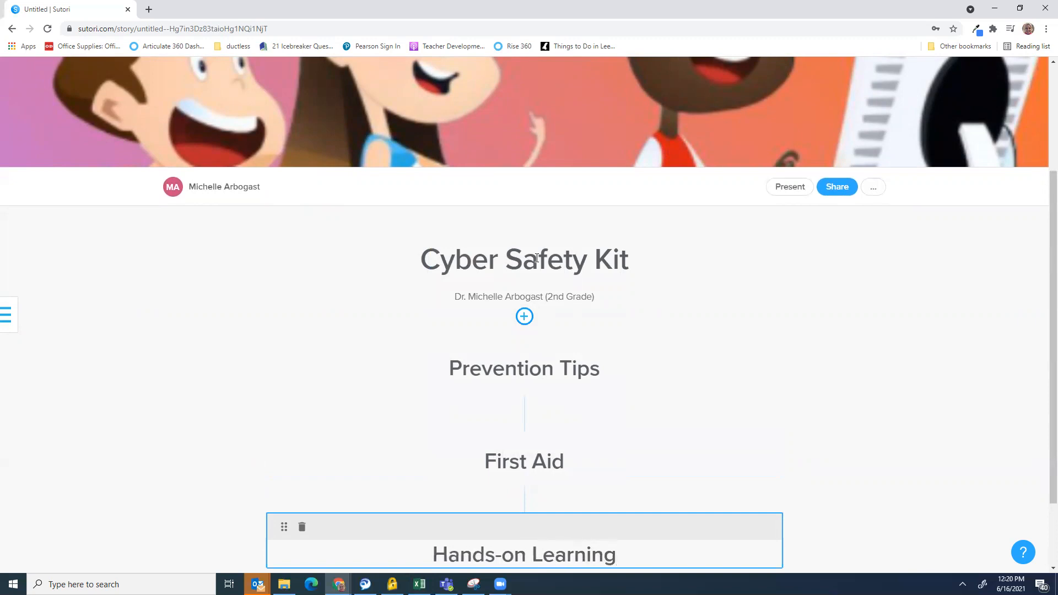
left_click(678, 376)
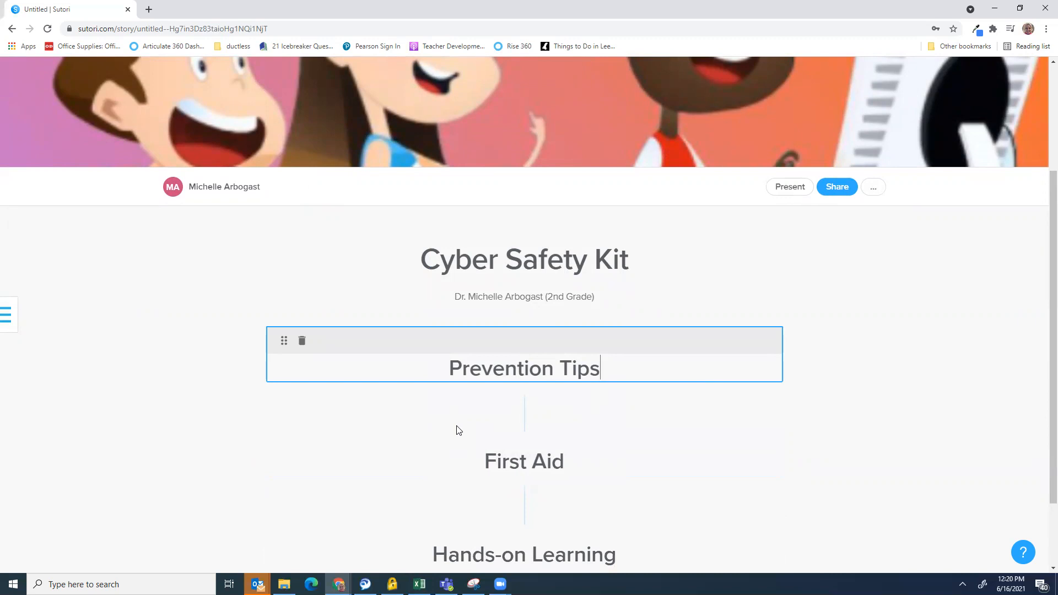
Add a text card under Prevention Tips: 'Cyber Safety is very important because' with two numbered reasons
mouse_move(525, 422)
left_click(525, 411)
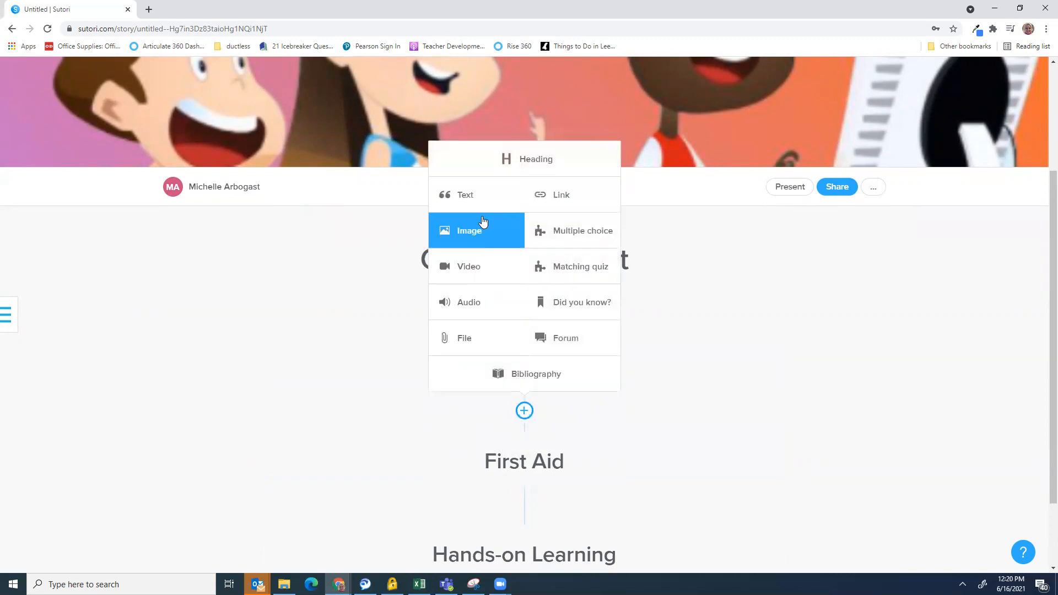
left_click(485, 205)
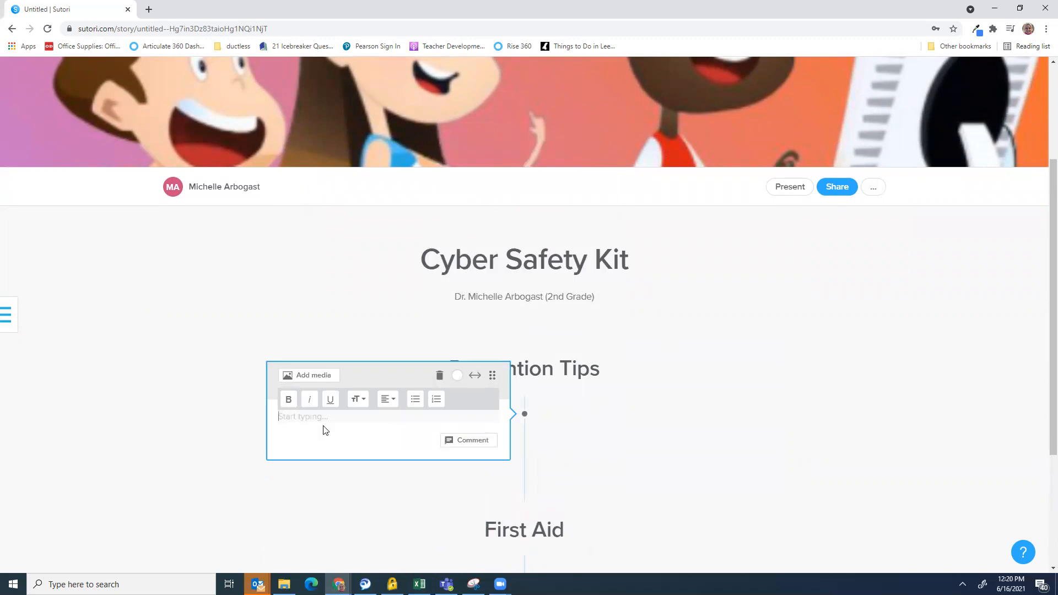
type("Cyber Safety is very important becauwe")
key("BackSpace")
key("BackSpace")
type("use")
key("Return")
type("1. ")
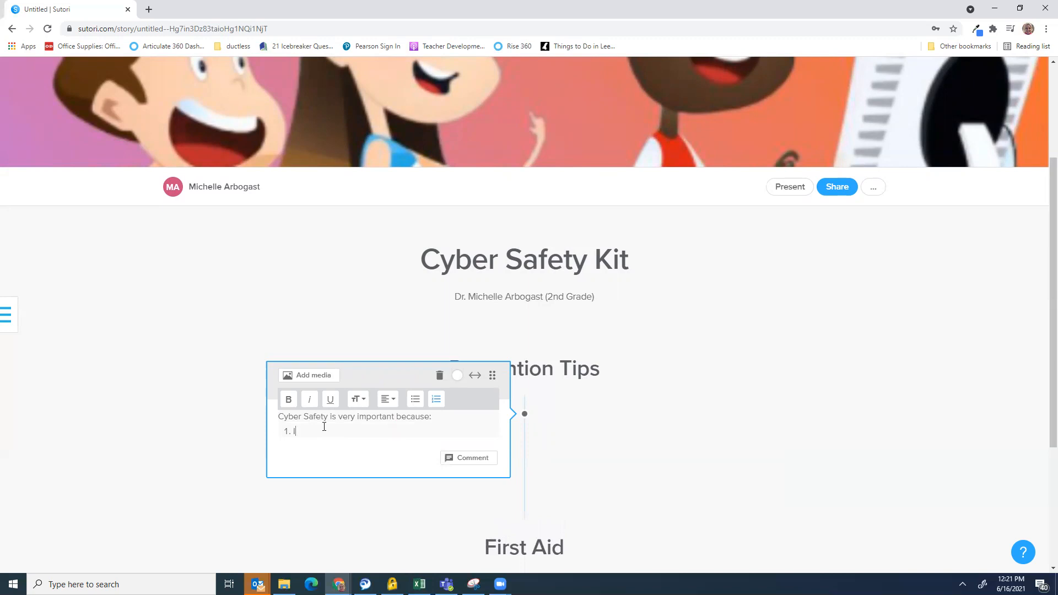
type("It helps protect students")
key("Return")
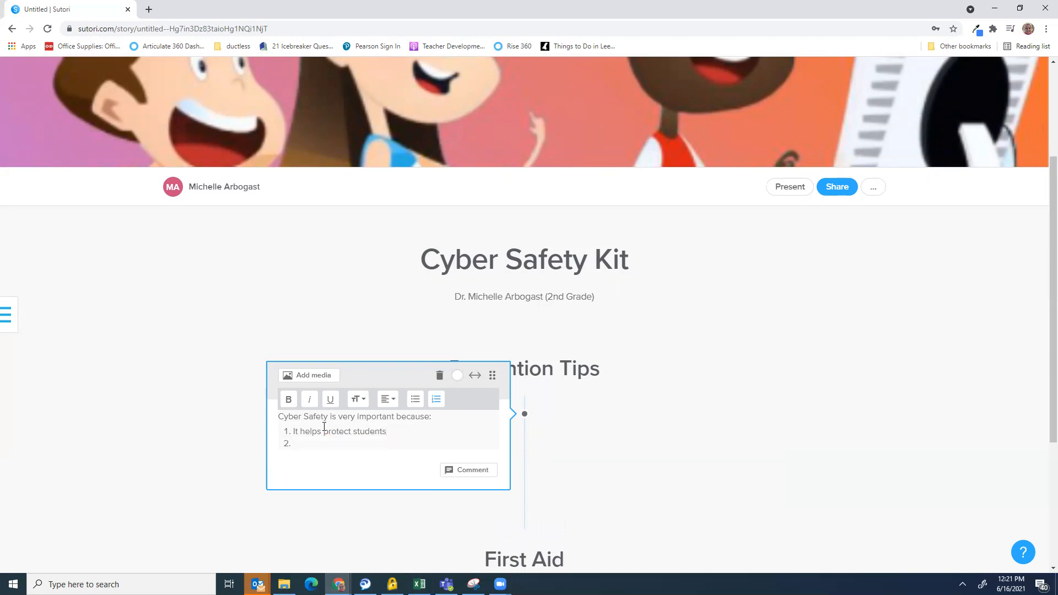
type("It helps prevent cyberbull")
type("ying")
Make the card yellow after trying pink, blue and red
left_click(458, 375)
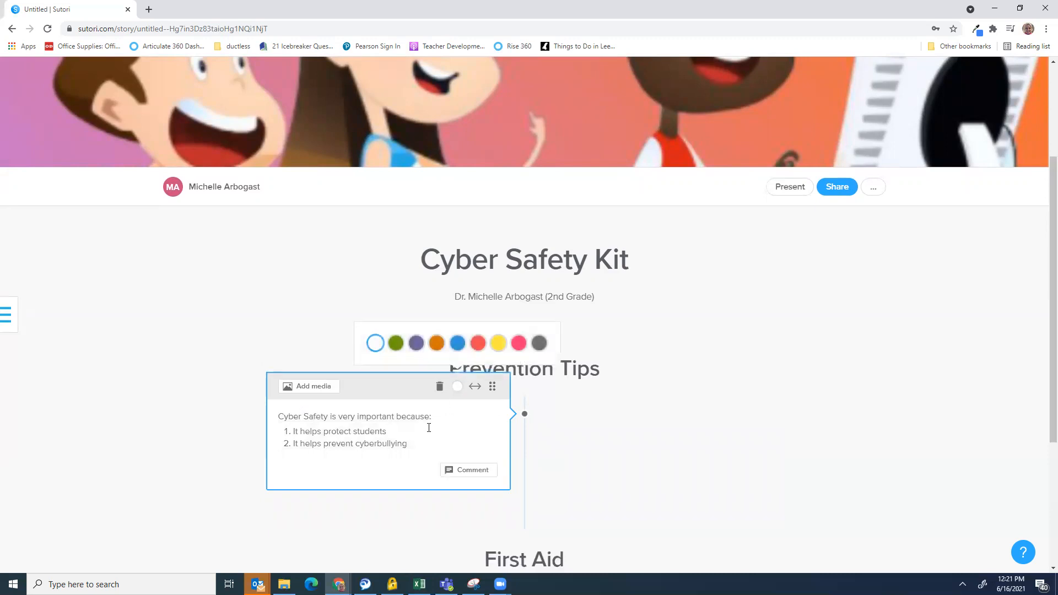
left_click(518, 343)
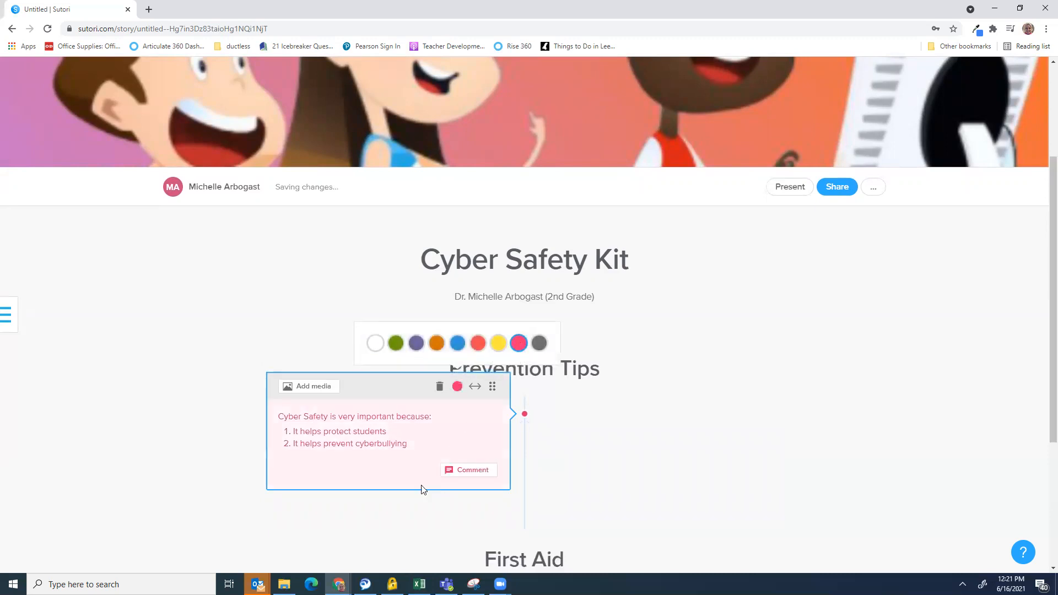
left_click(457, 343)
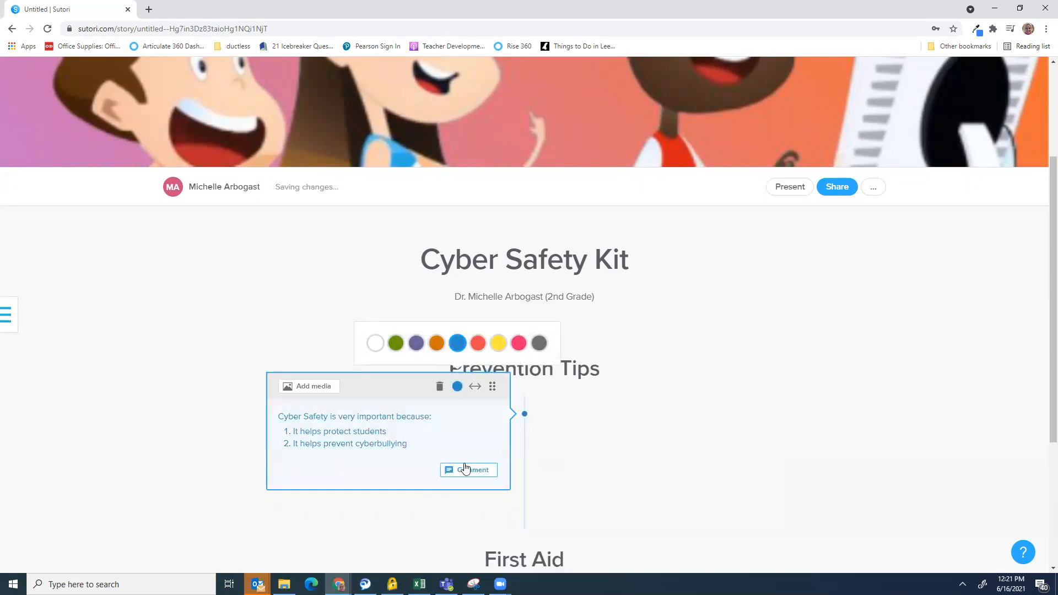
left_click(477, 343)
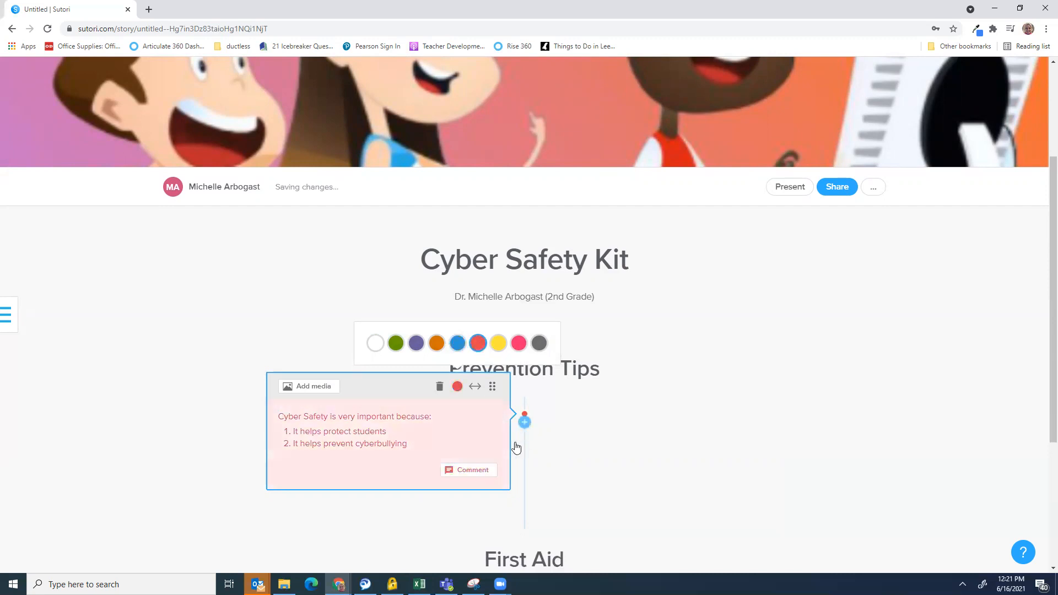
left_click(498, 343)
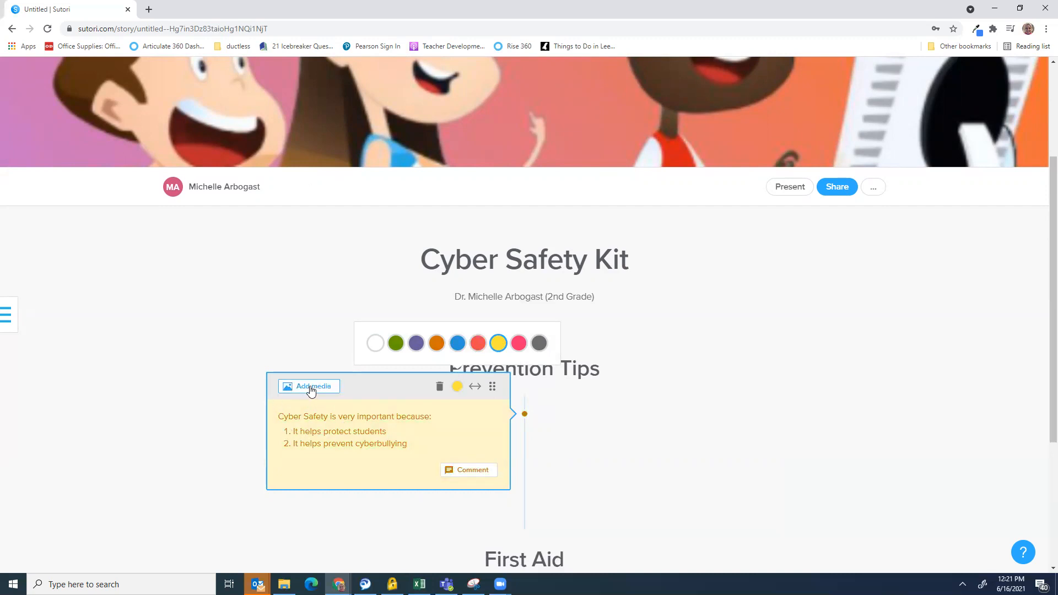
Embed the YouTube video 'Safe Web Surfing' found by searching 'cyber safety prevention tips 2nd grade'
left_click(312, 389)
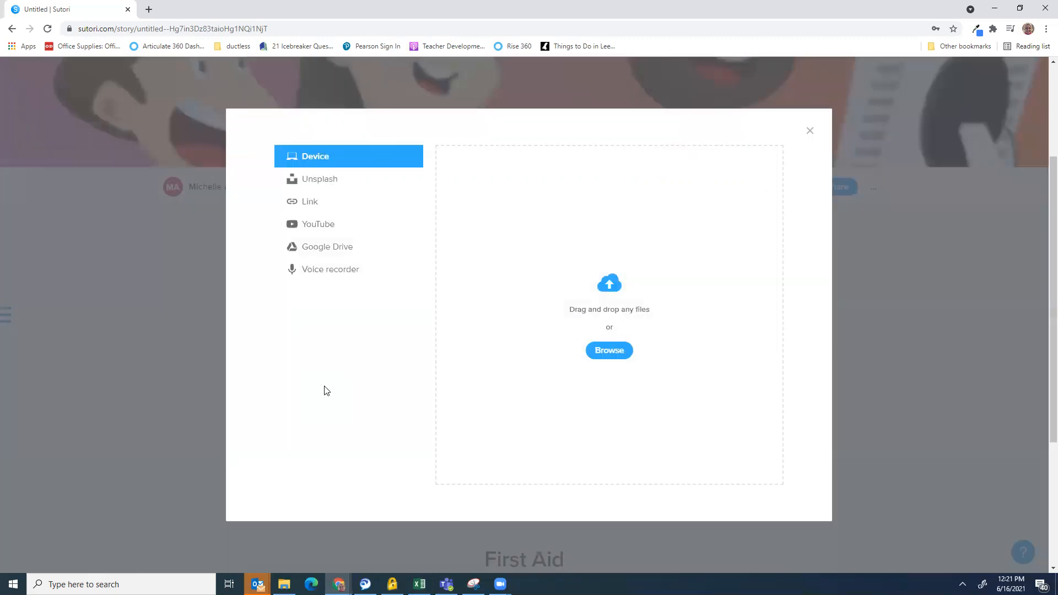
left_click(325, 231)
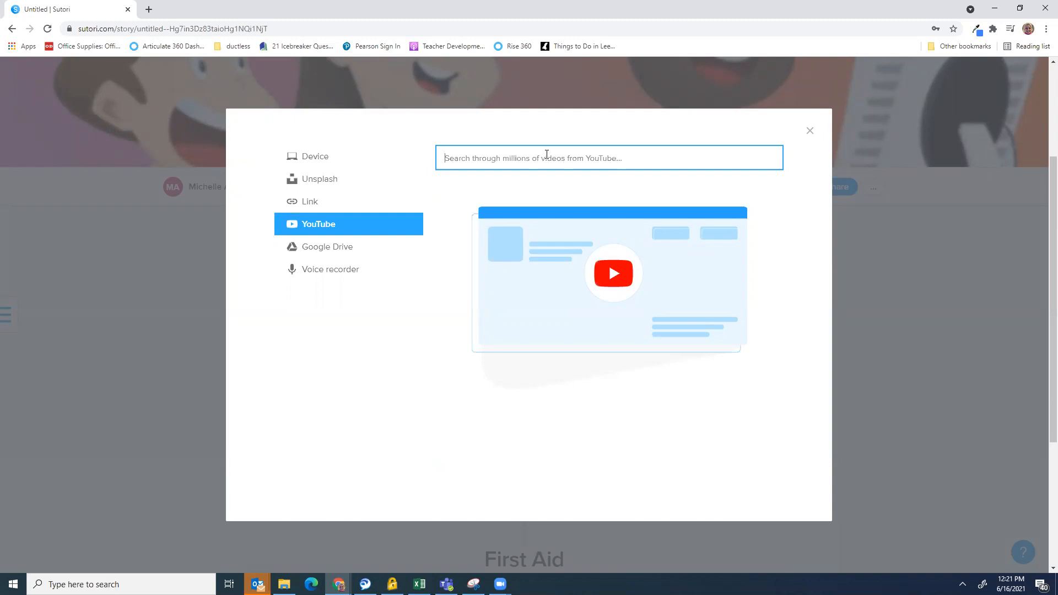
type("cyb")
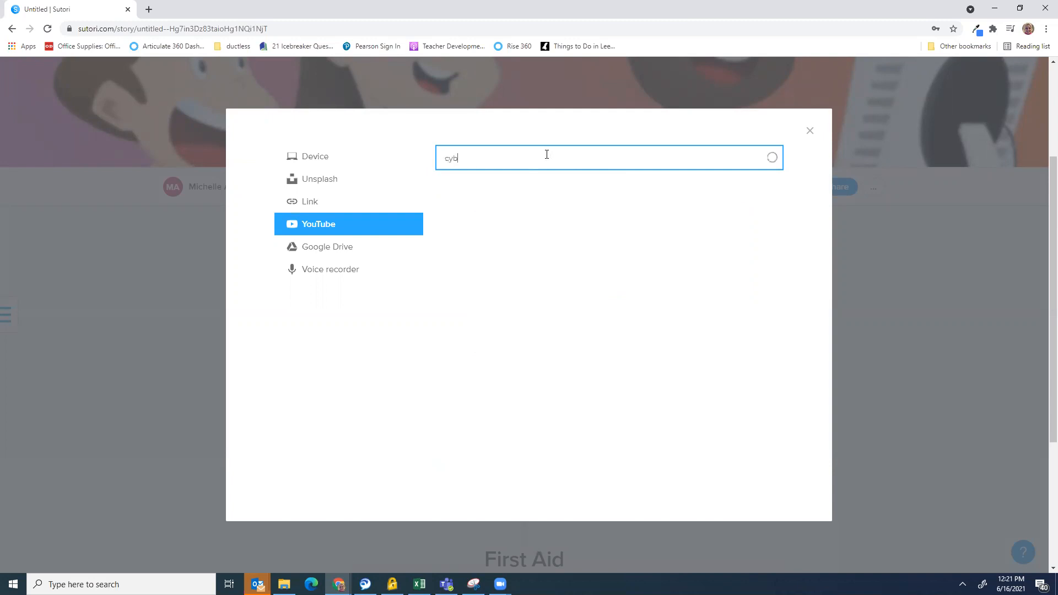
type("er safet")
type("y prevention tips")
type("202")
key("BackSpace")
key("BackSpace")
key("BackSpace")
type("2nd grade")
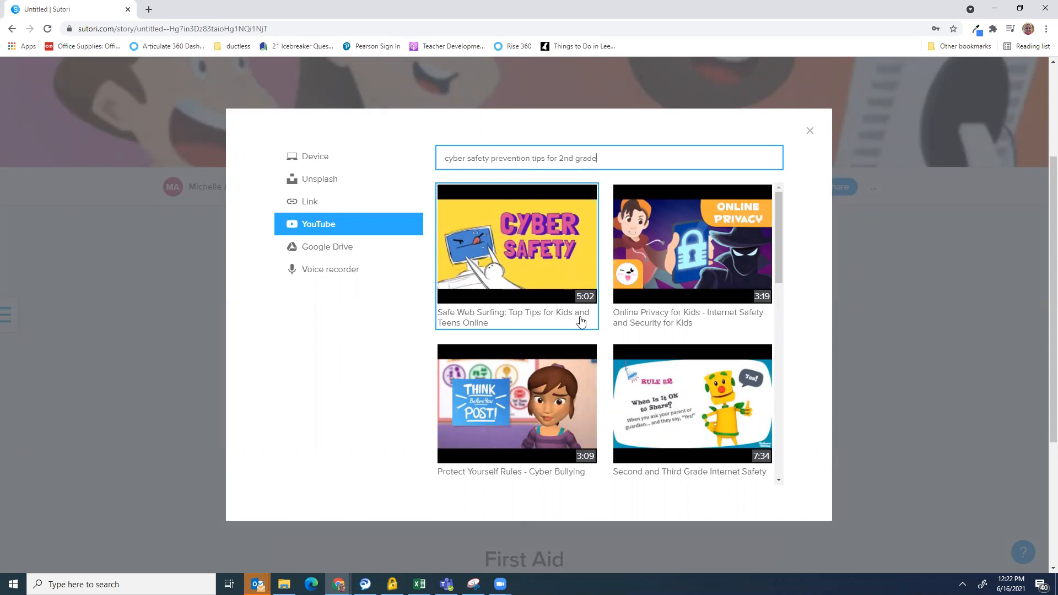
left_click(538, 254)
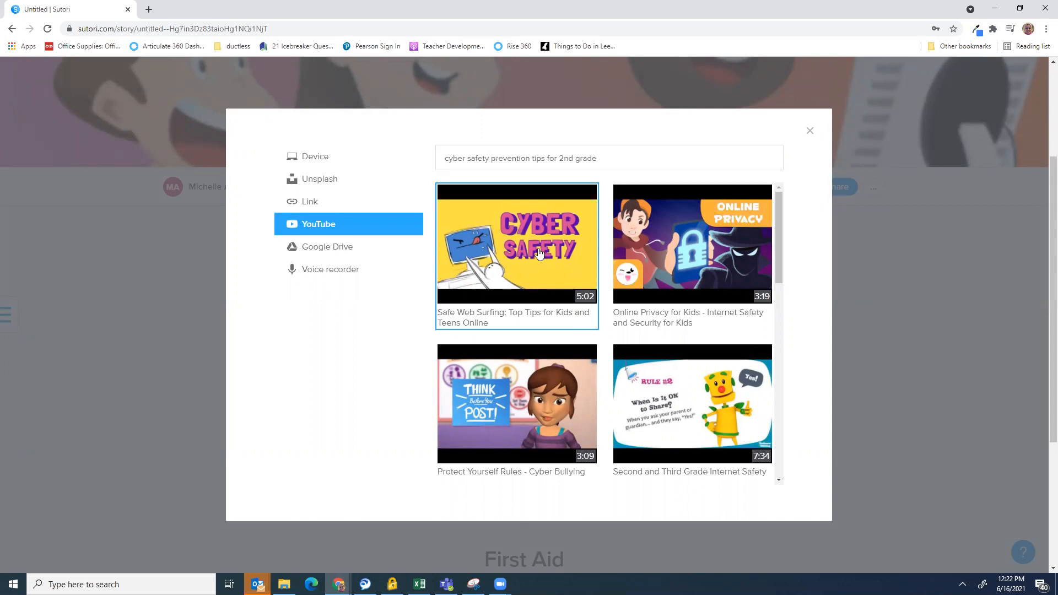
scroll(876, 325, "down", 7)
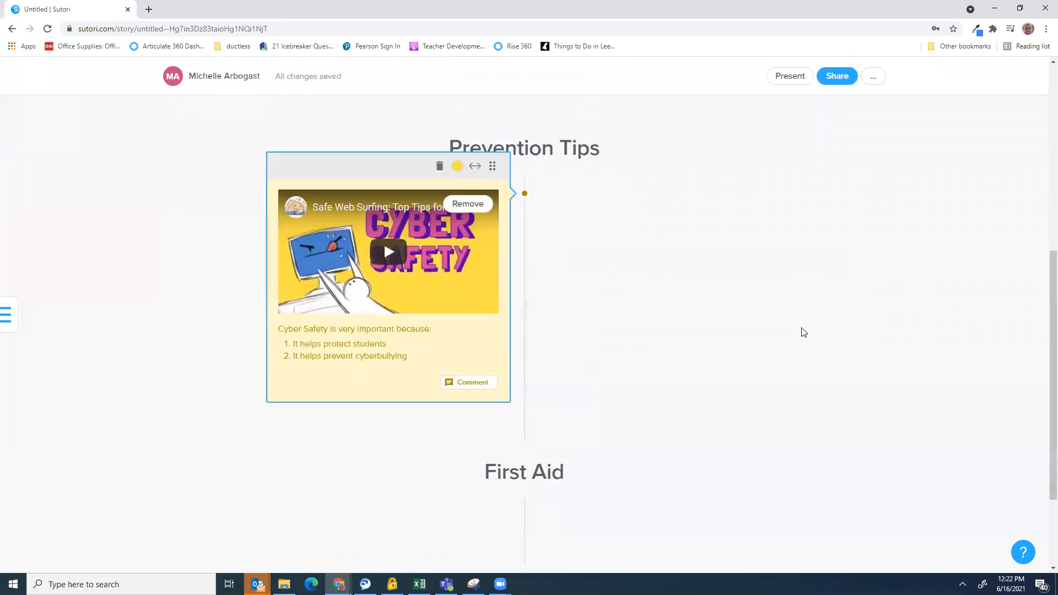
scroll(722, 324, "up", 2)
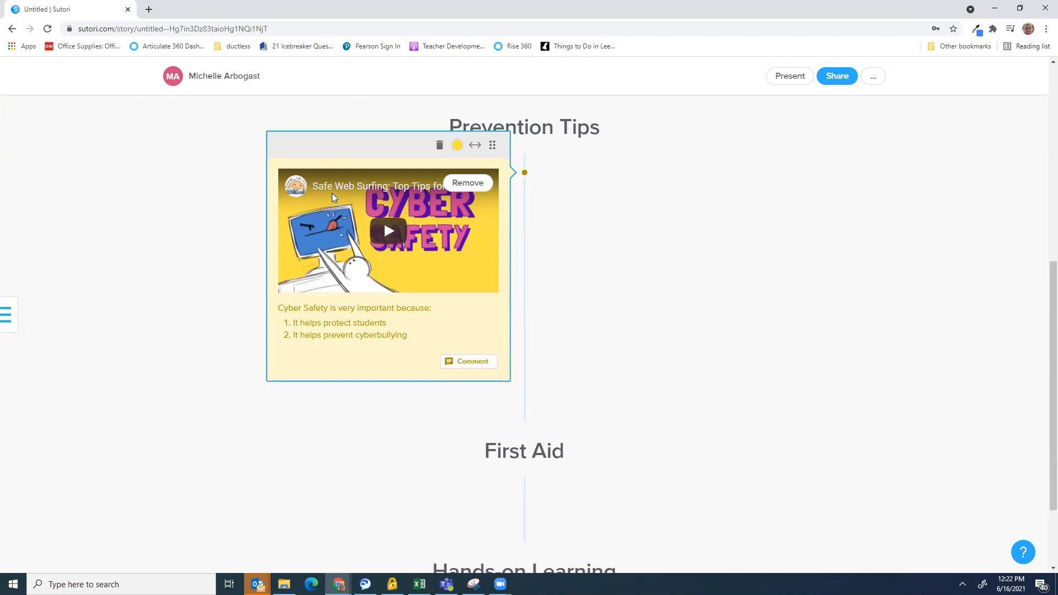
Add a new link card below the video with the pasted ABCya URL
left_click(780, 254)
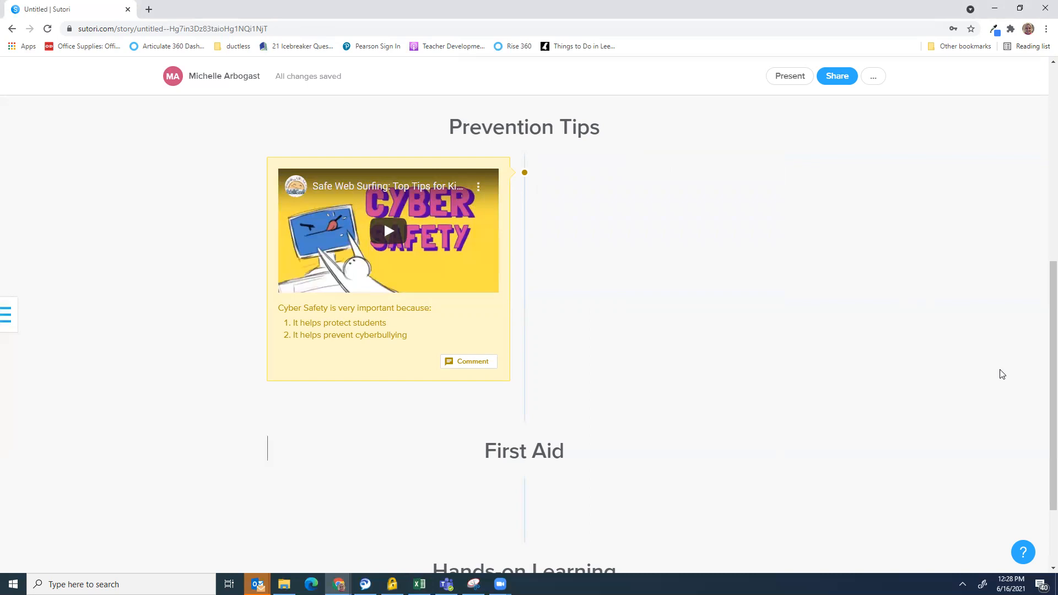
left_click(524, 242)
left_click(545, 313)
left_click(481, 405)
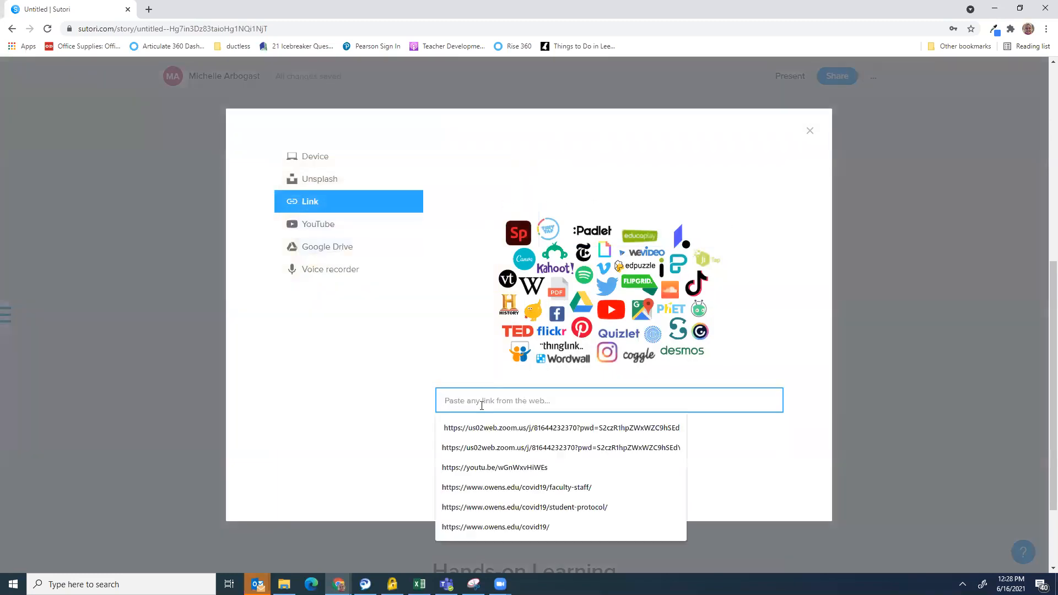
key("ctrl+v")
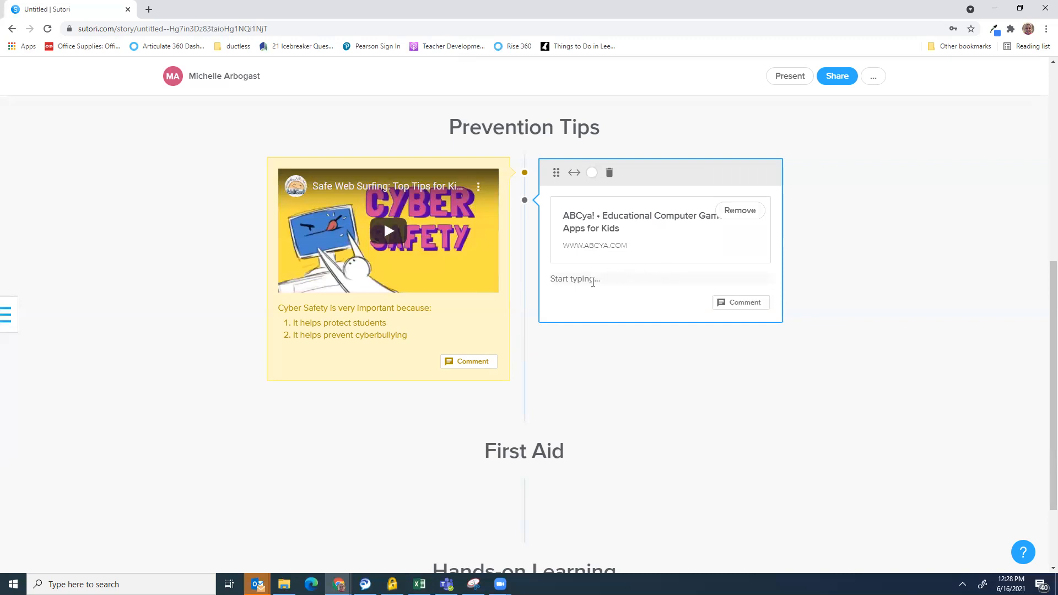
Describe the link as finding a game about being safe on the Internet, and colour it pink
left_click(577, 279)
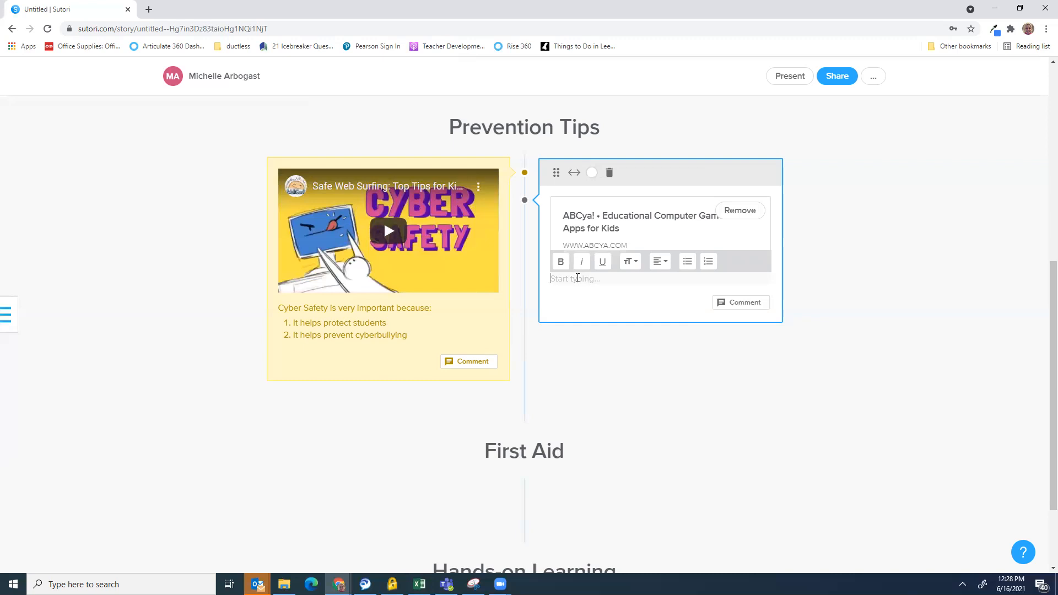
type("Click on this website adn f")
key("BackSpace")
key("BackSpace")
key("BackSpace")
key("BackSpace")
type("nd find a game you would like to play to learn about being safe on the Int")
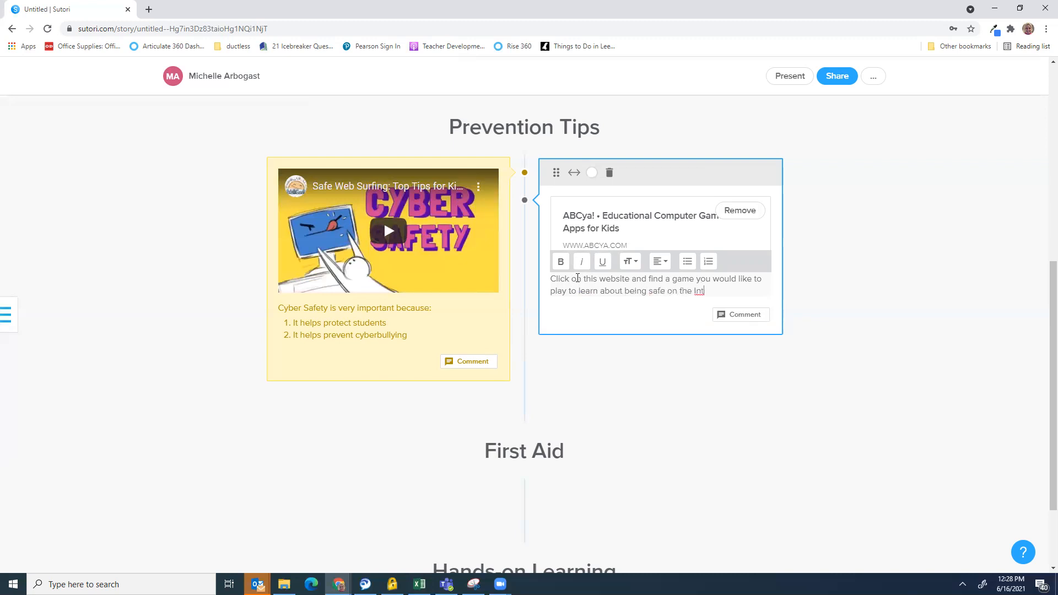
type("ernet")
key("BackSpace")
type("net!")
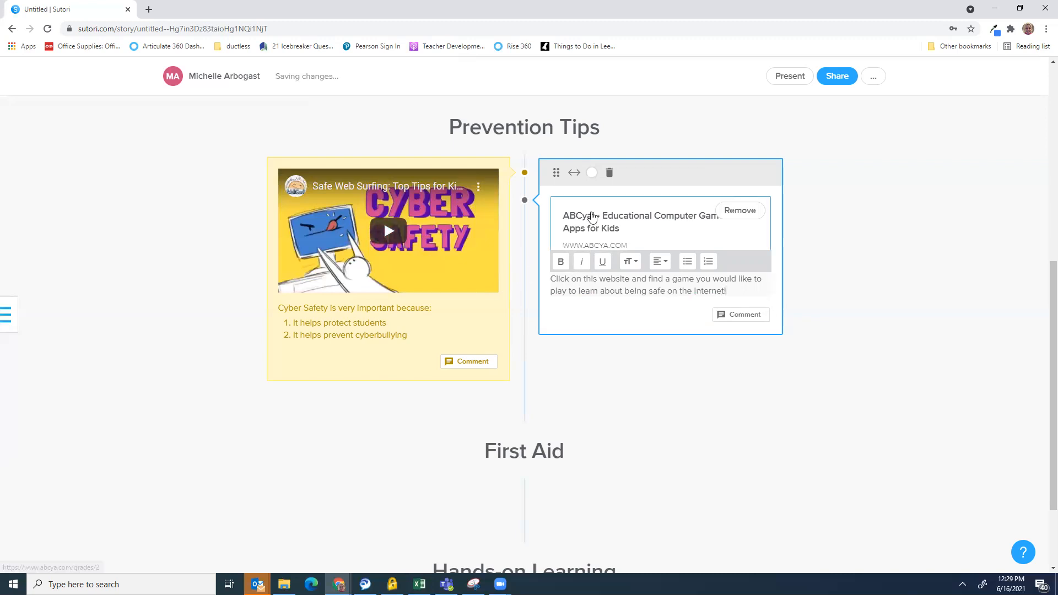
left_click(591, 172)
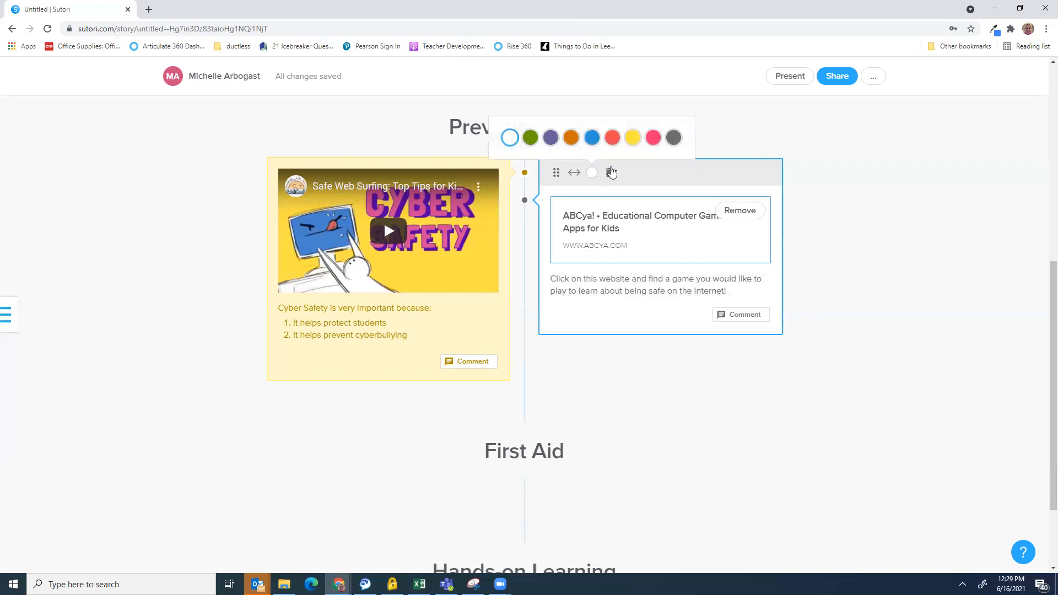
left_click(652, 139)
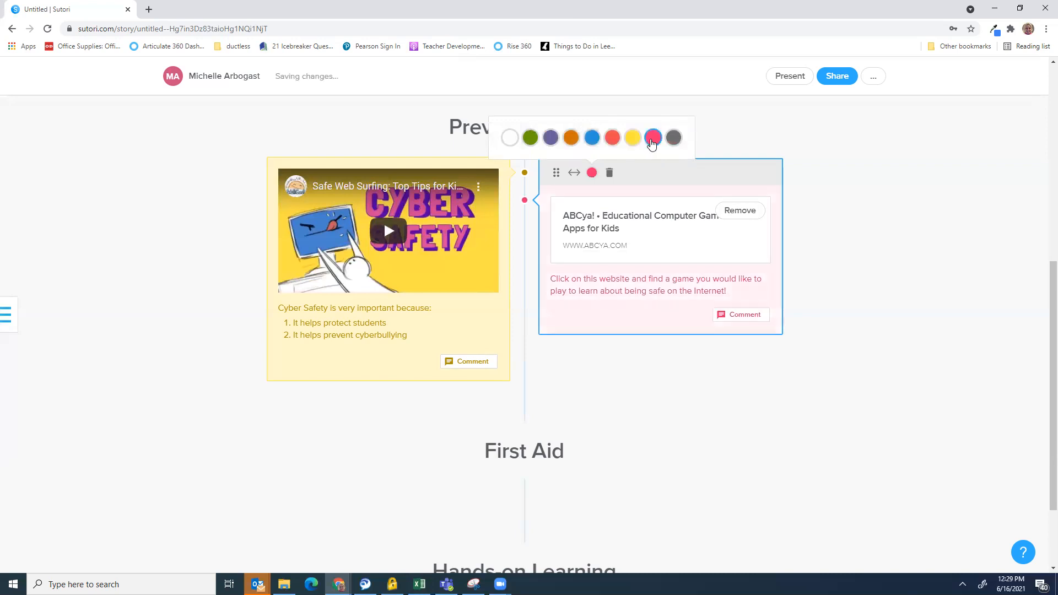
left_click(632, 366)
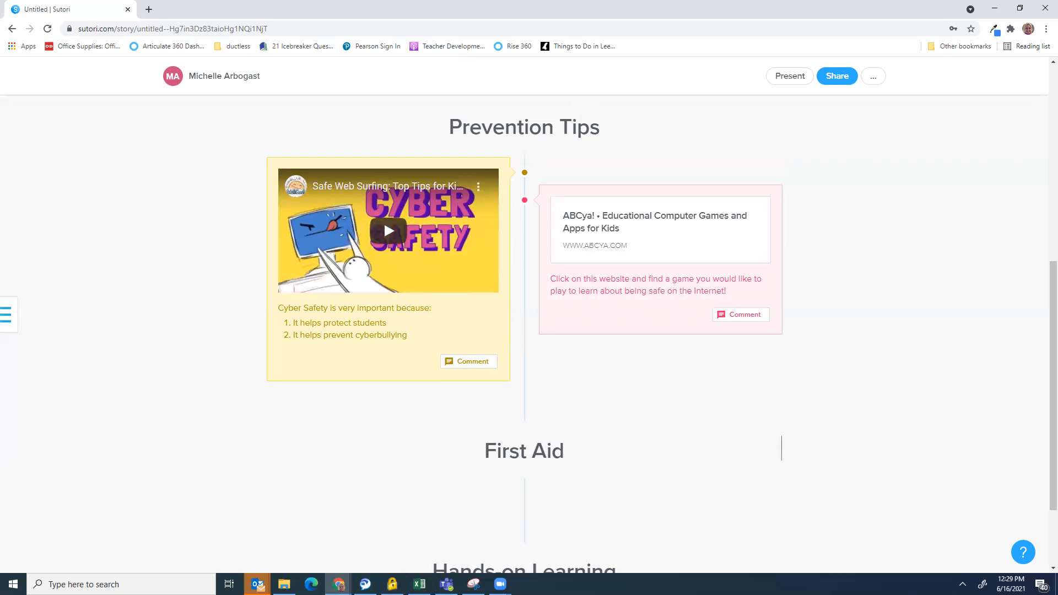
Add a Forum card asking 'What rules do you have at home about using the Internet?'
mouse_move(528, 382)
left_click(526, 381)
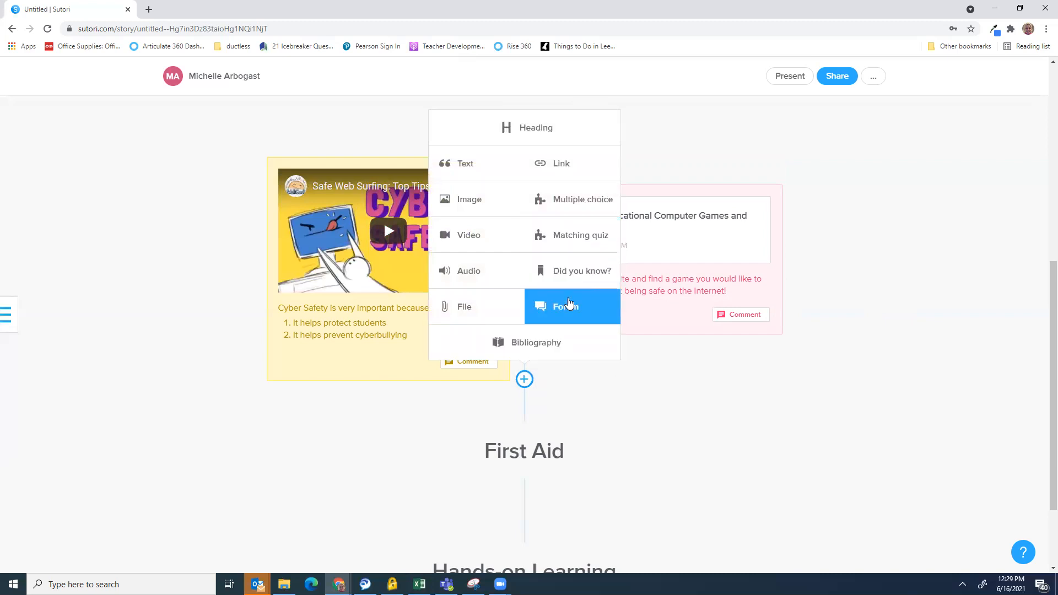
left_click(567, 308)
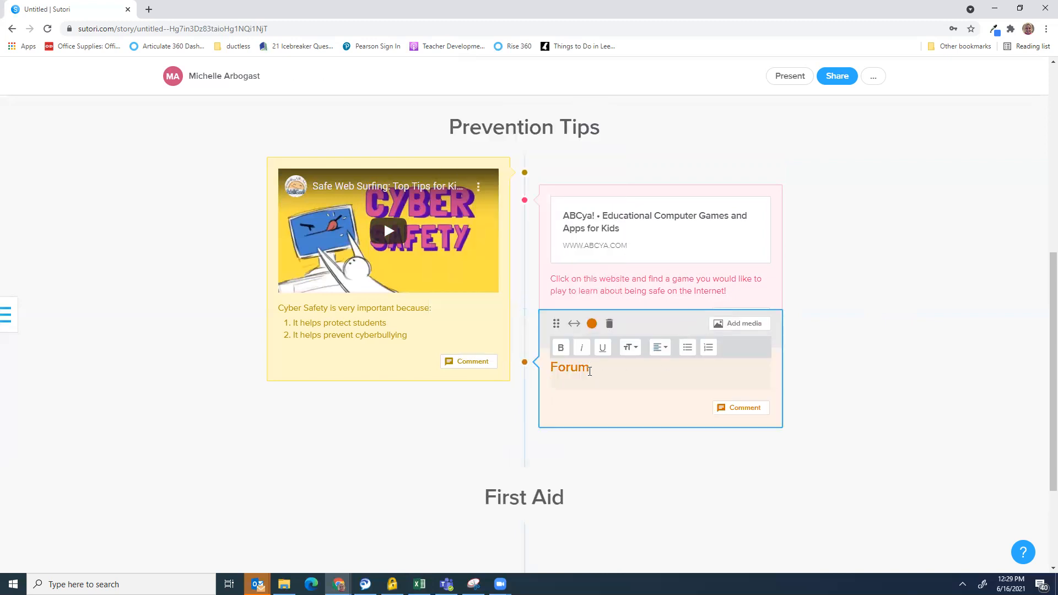
type("What rules do you have at home abo")
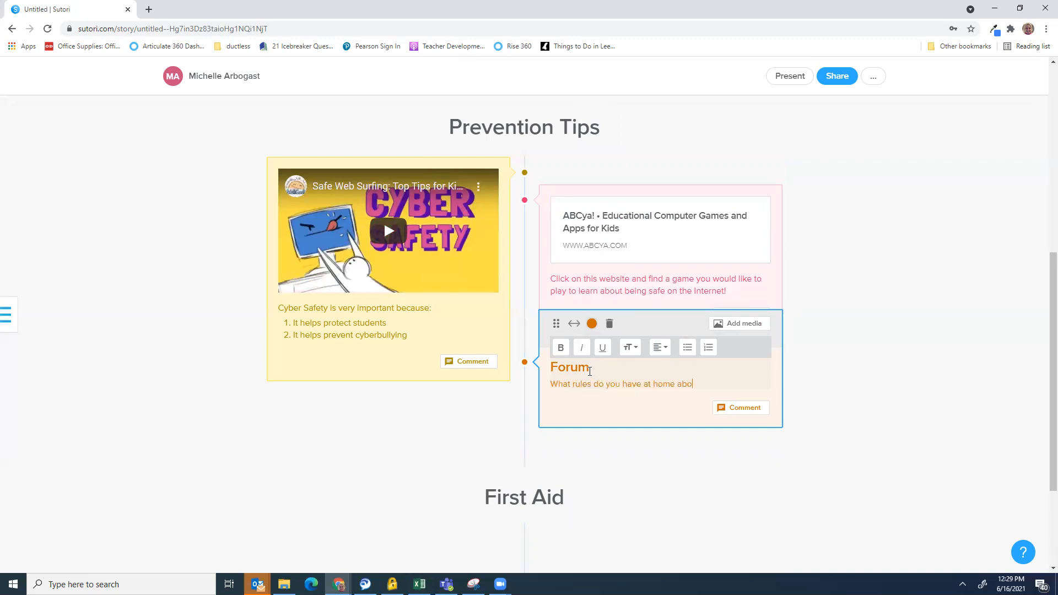
type("ut using the Internet?")
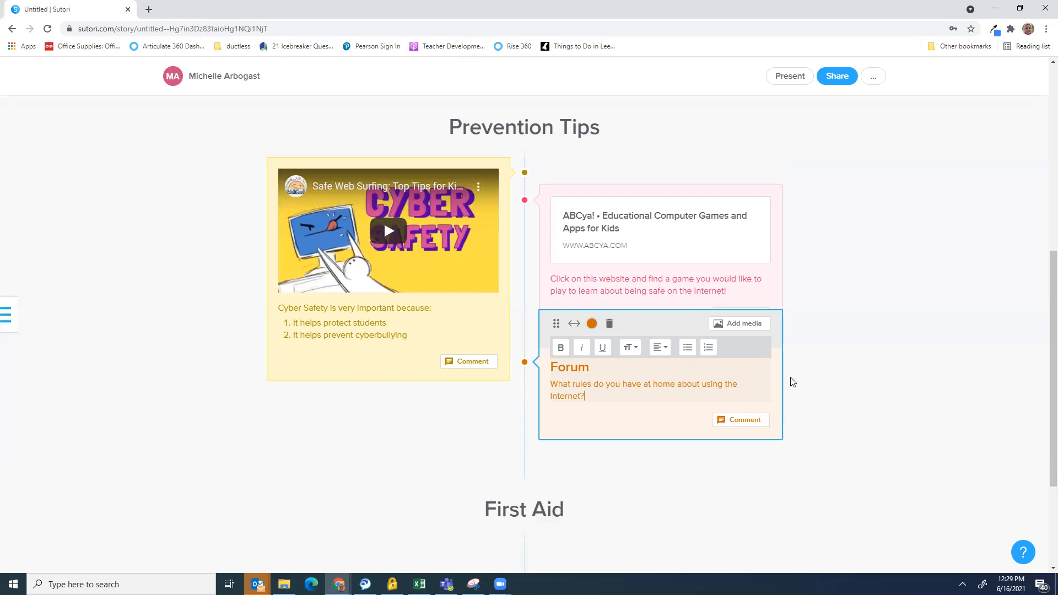
left_click(836, 380)
scroll(507, 405, "down", 2)
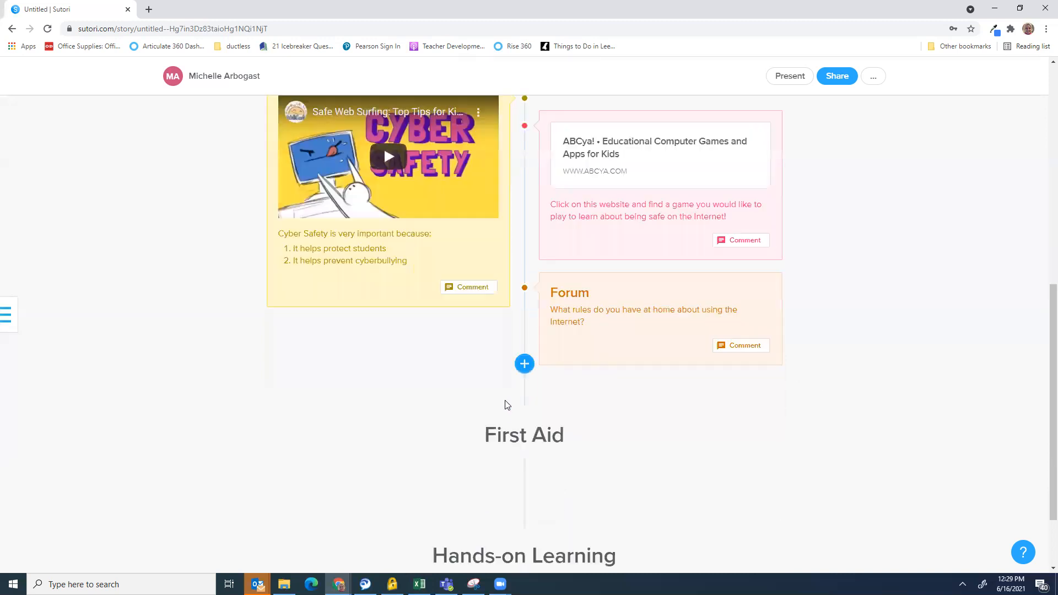
scroll(507, 405, "down", 2)
left_click(524, 279)
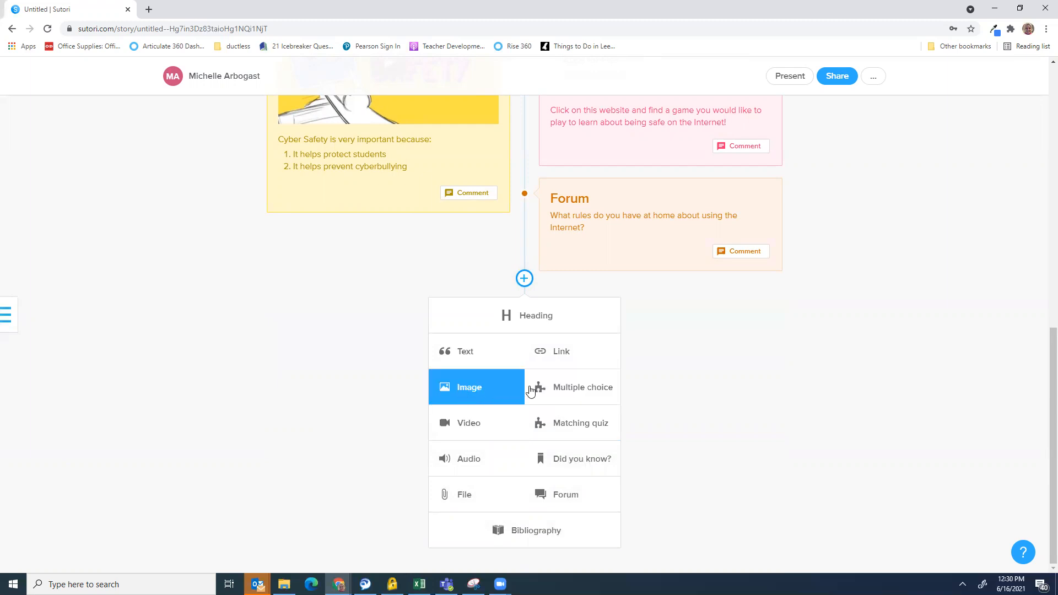
Add a multiple-choice Quiz card asking what the video said matters most about safety on the Internet
left_click(556, 391)
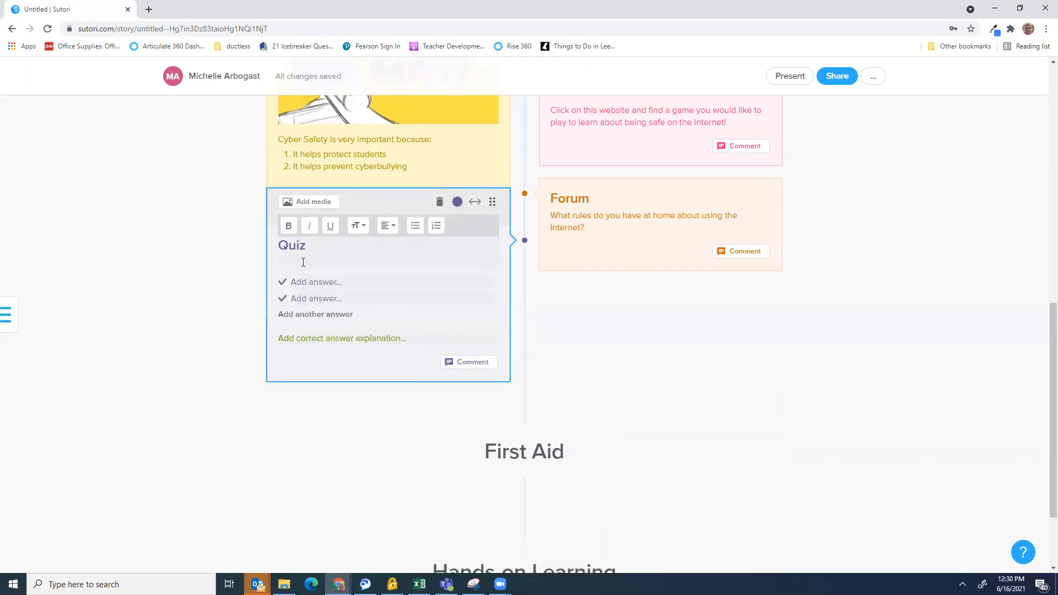
type("What did the ")
type("video sa")
key("BackSpace")
key("BackSpace")
type("tell you was:")
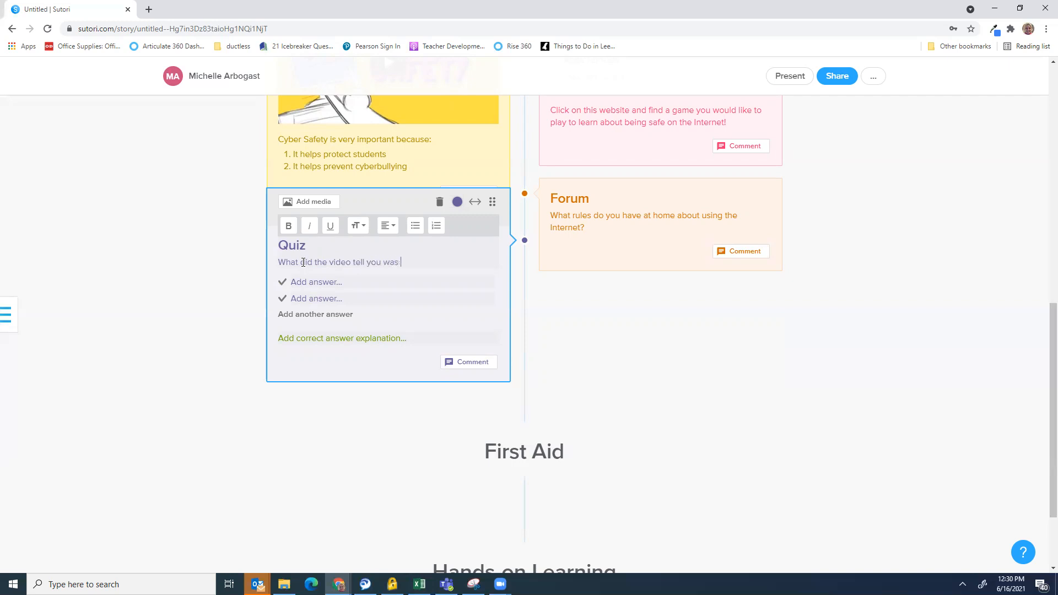
type("most important about safet")
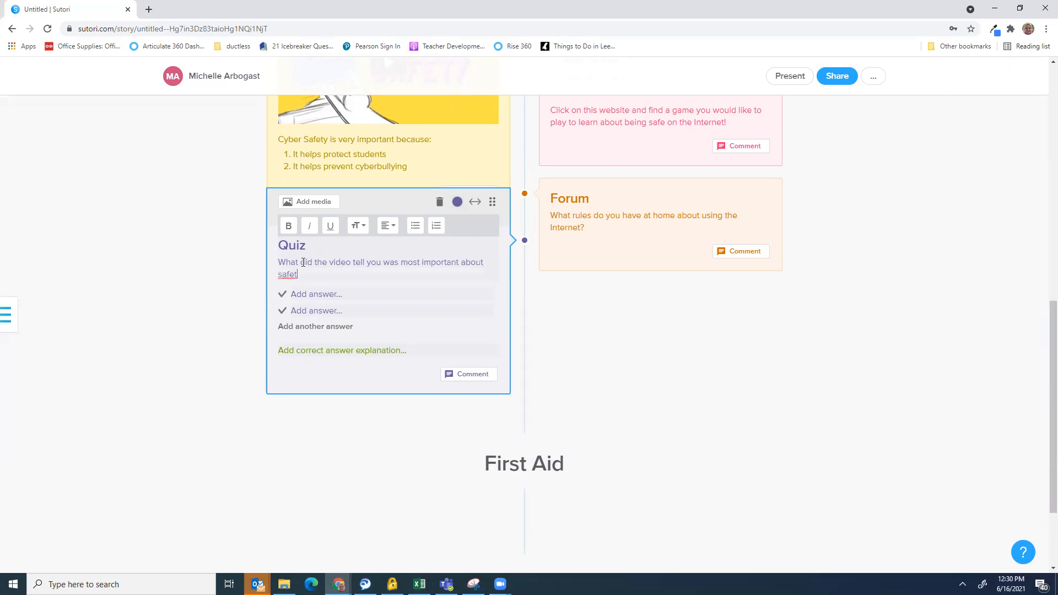
type("y on the Internet?")
Enter answers 'It is not important at all' and 'It is important for students only', adding a third slot
left_click(316, 295)
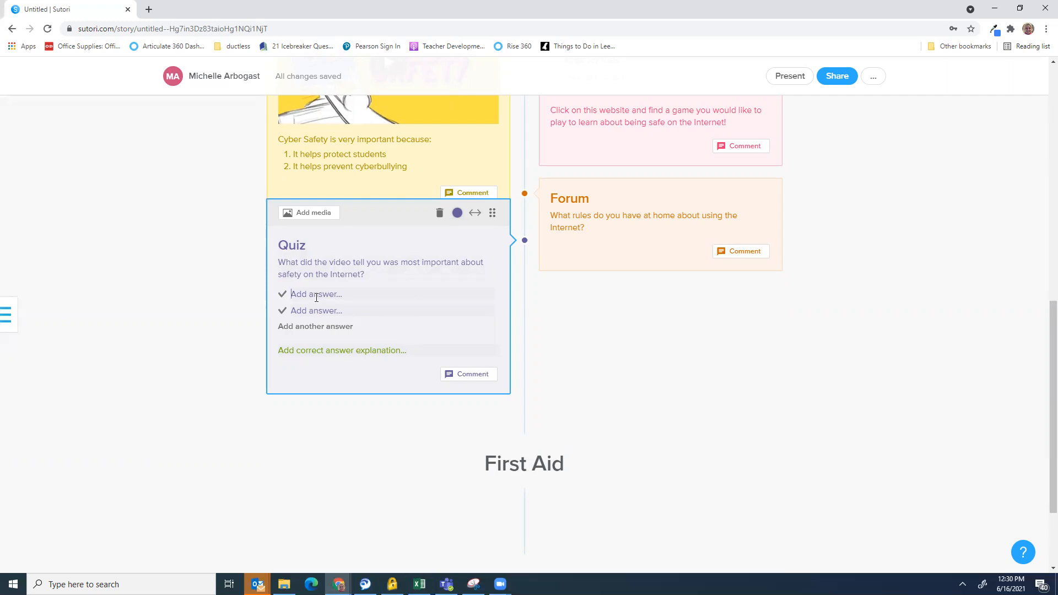
type("It is not important at all")
left_click(307, 310)
type("It is important for students only")
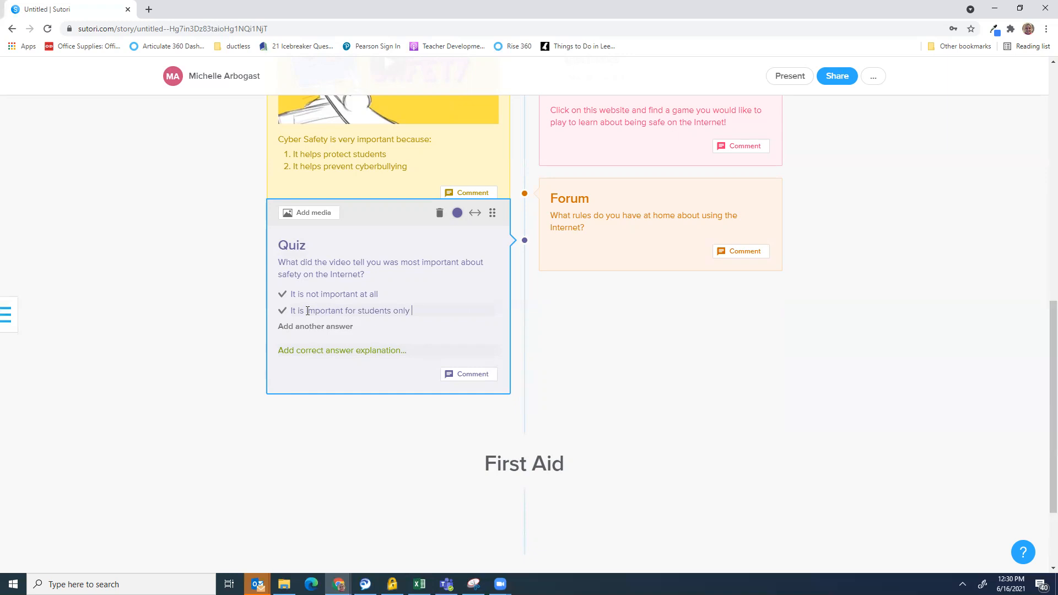
left_click(303, 326)
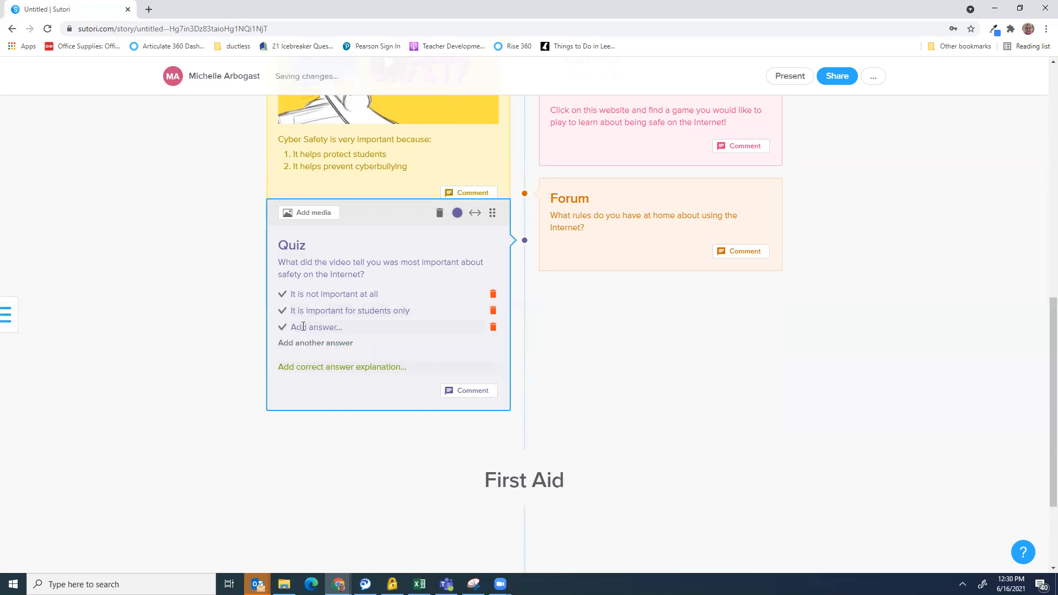
Enter the third answer 'It is important to parents, students, teachers, and our community' and mark it correct
scroll(303, 326, "down", 3)
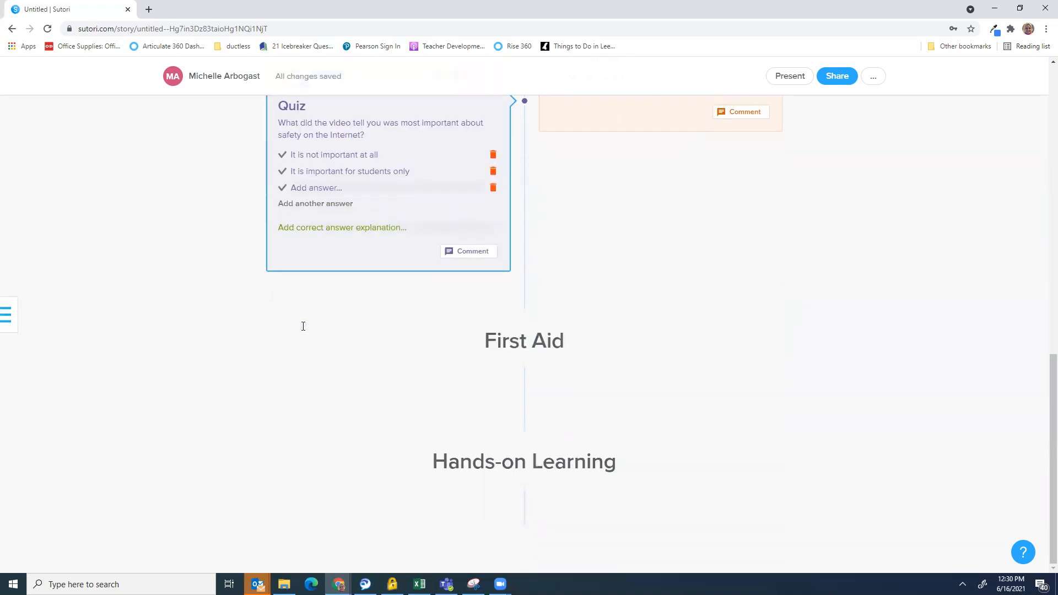
type("It is important to parents, students, teche")
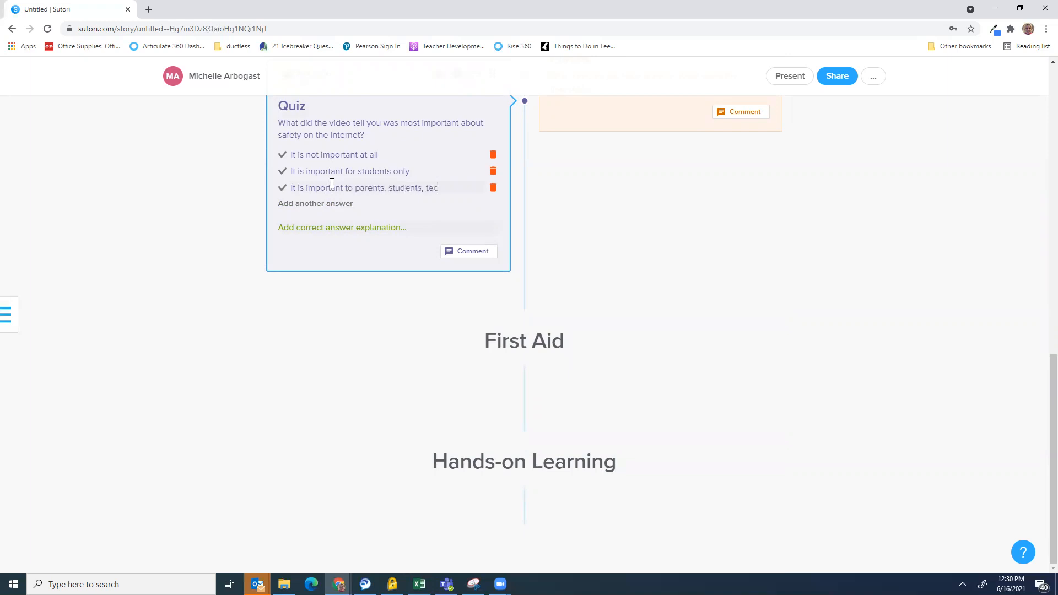
key("BackSpace")
key("BackSpace")
type("hers, and our community")
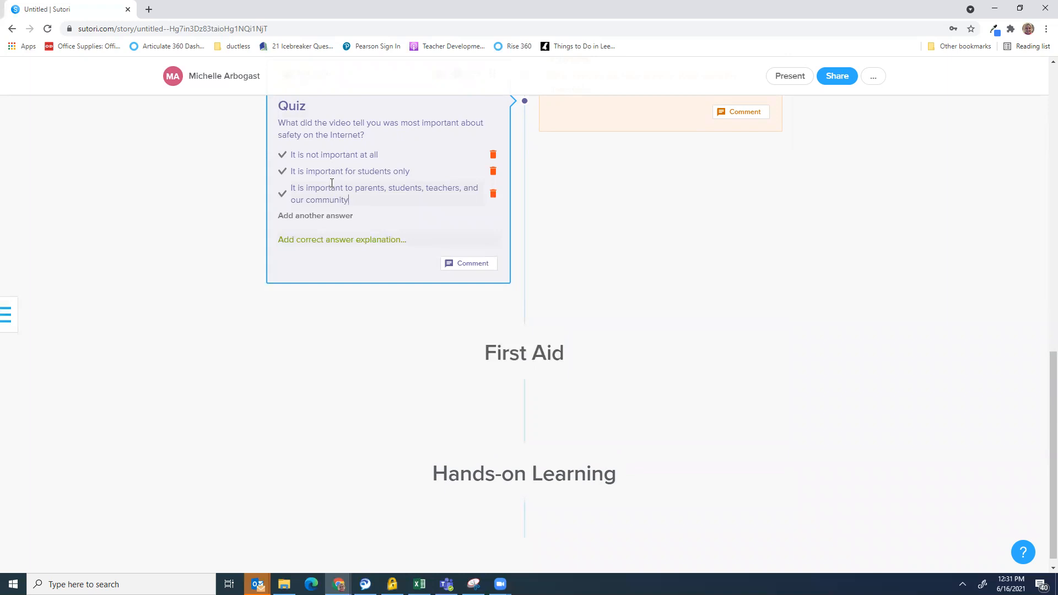
left_click(281, 192)
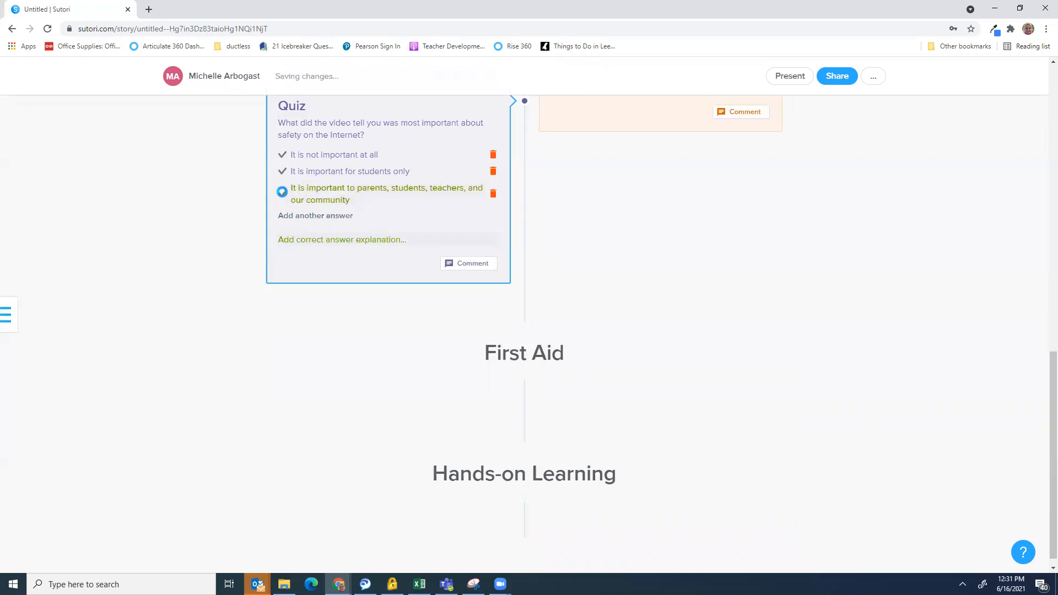
Write the correct-answer feedback 'That is correct, it is important that everyone practice safety on the internet'
left_click(335, 240)
type("That i")
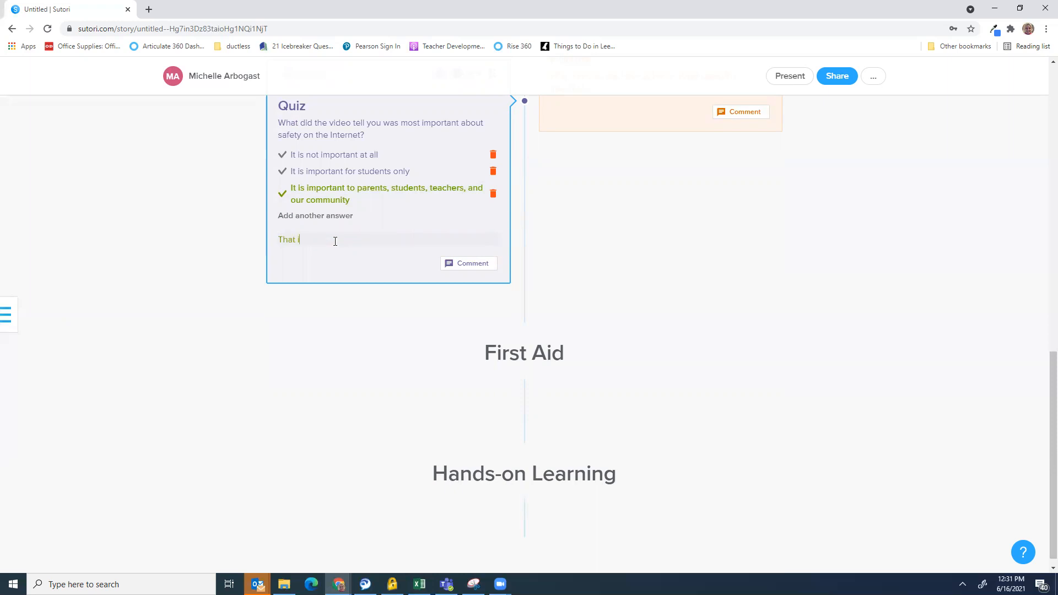
type("s correct!")
type(", it is important that everyone practice ")
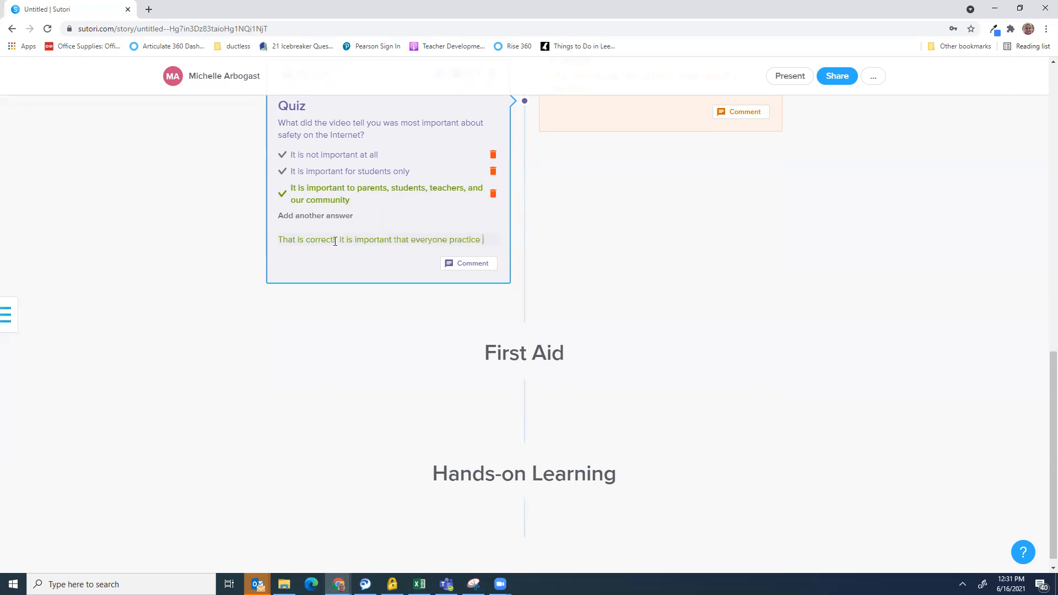
type("safety o")
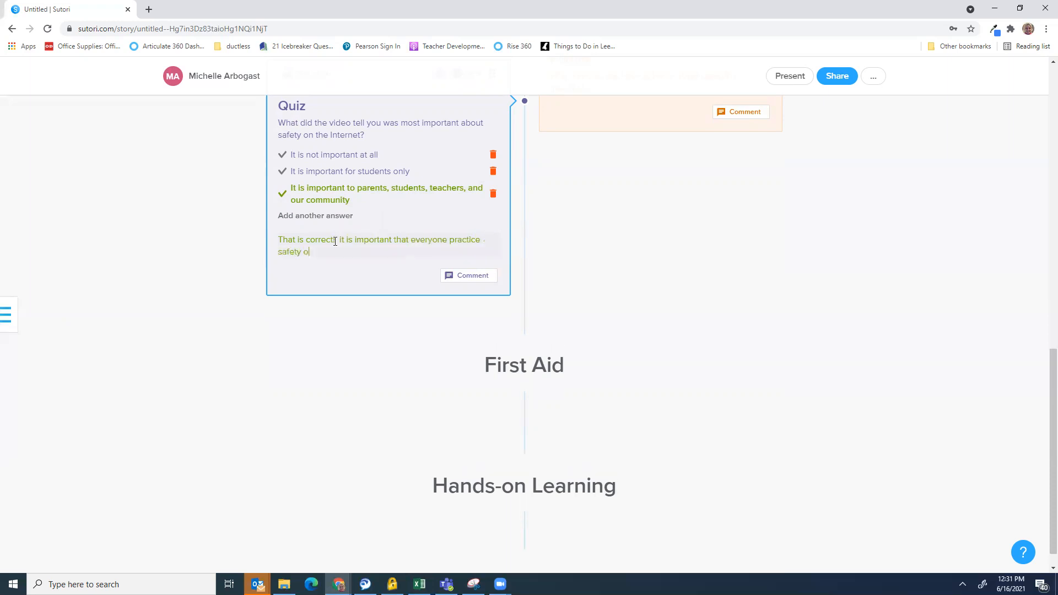
type("n the in")
type("nternet!")
scroll(600, 236, "up", 1)
scroll(601, 237, "up", 5)
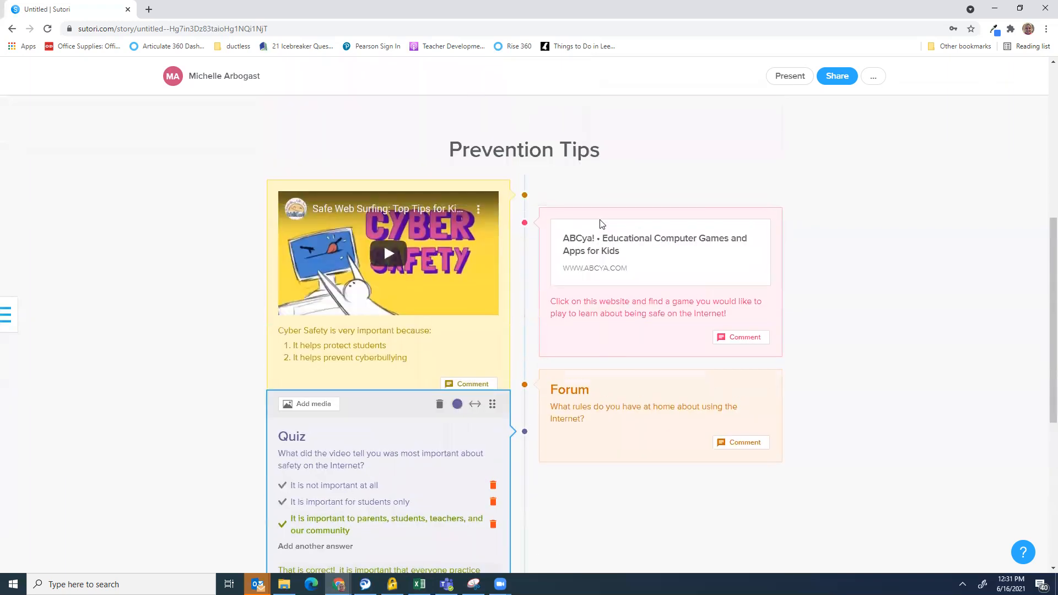
scroll(600, 242, "down", 5)
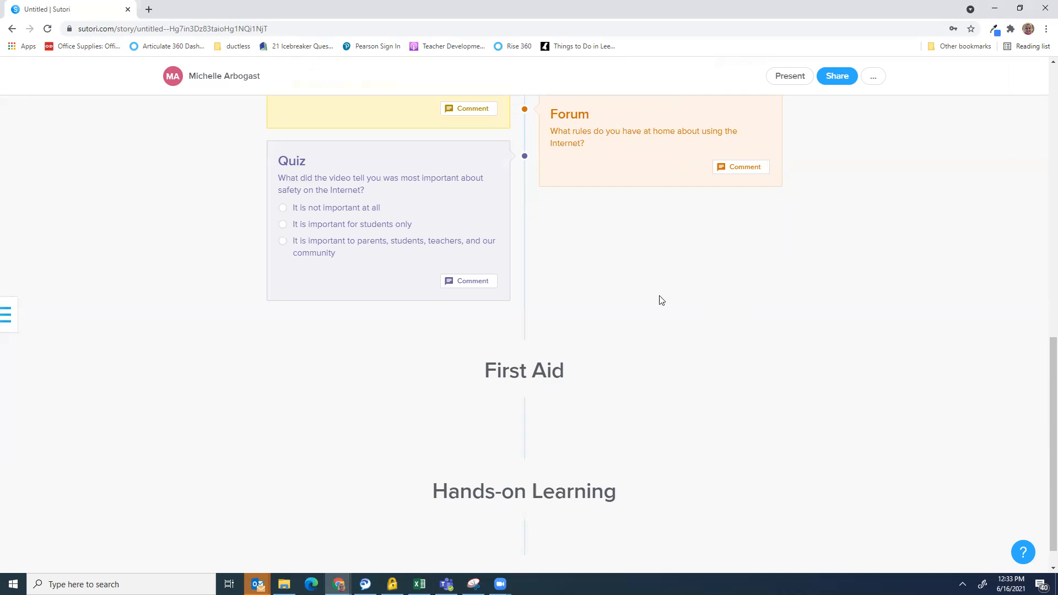
Add a File card uploading https__coloringhome.pdf from the pictures folder
left_click(524, 234)
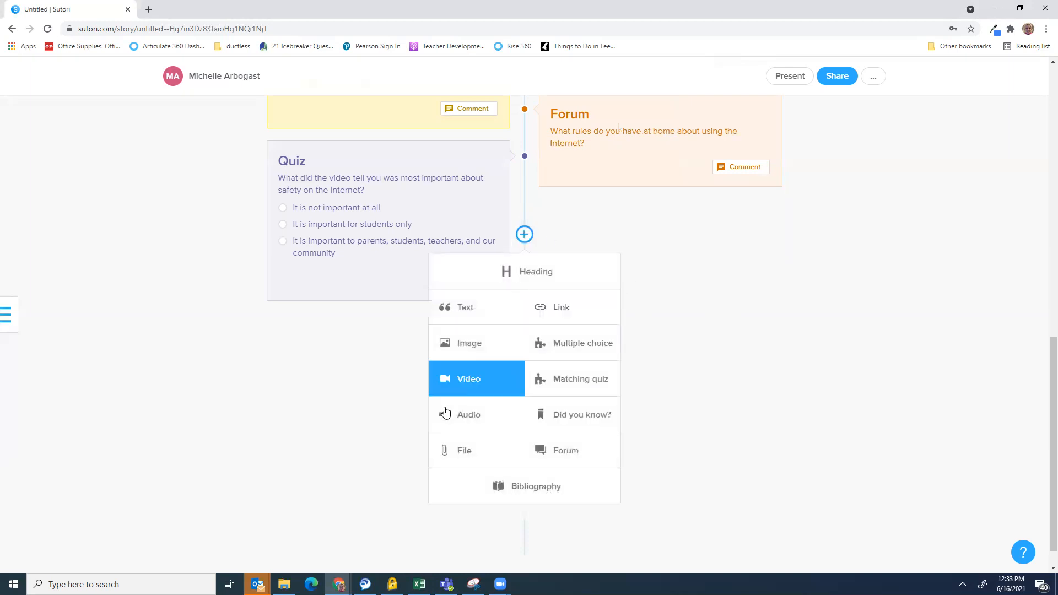
left_click(463, 455)
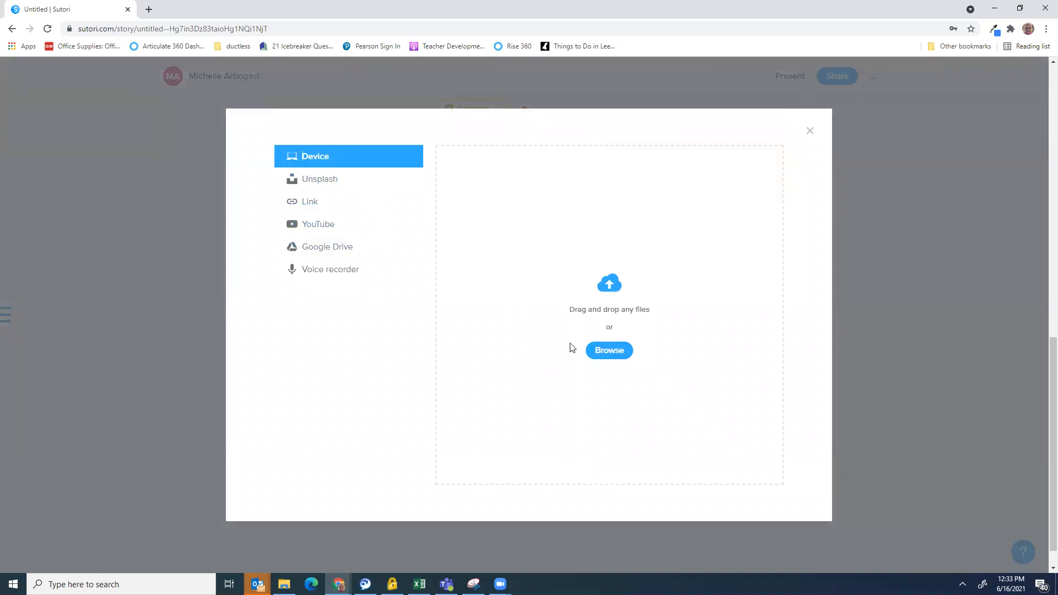
left_click(607, 351)
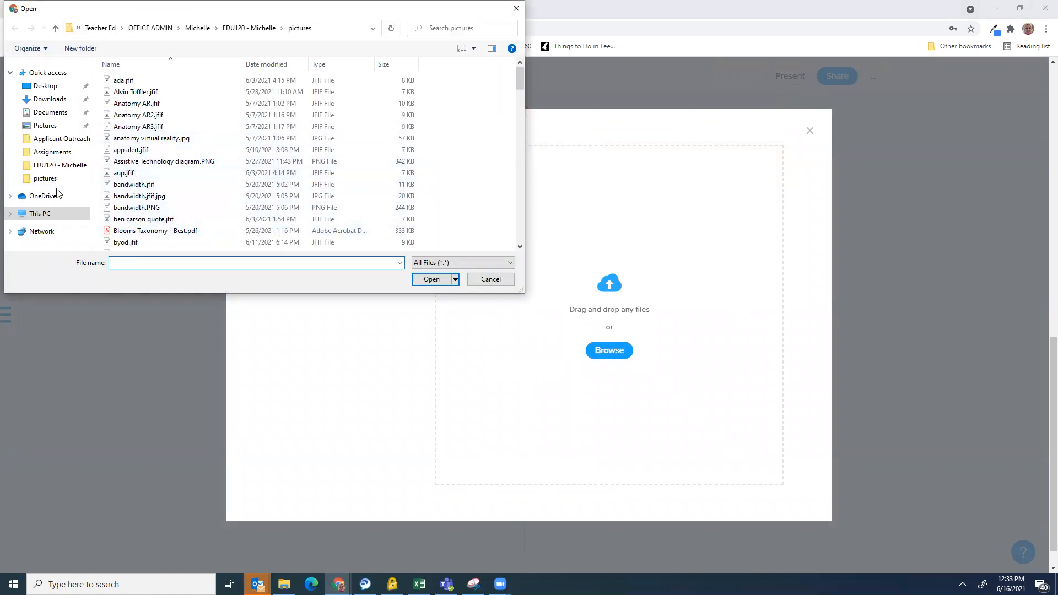
left_click(45, 178)
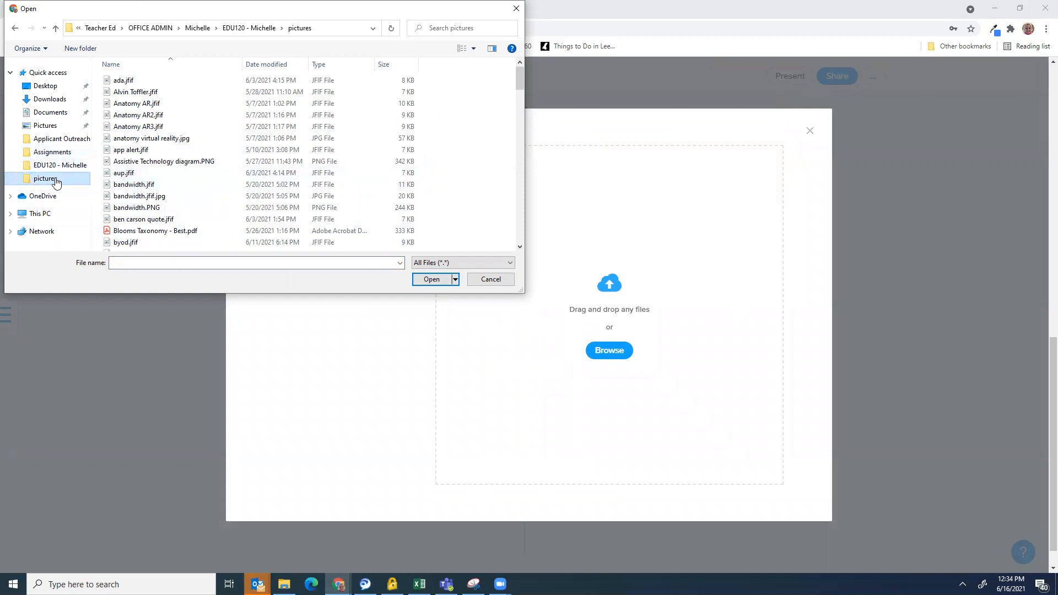
scroll(144, 170, "down", 10)
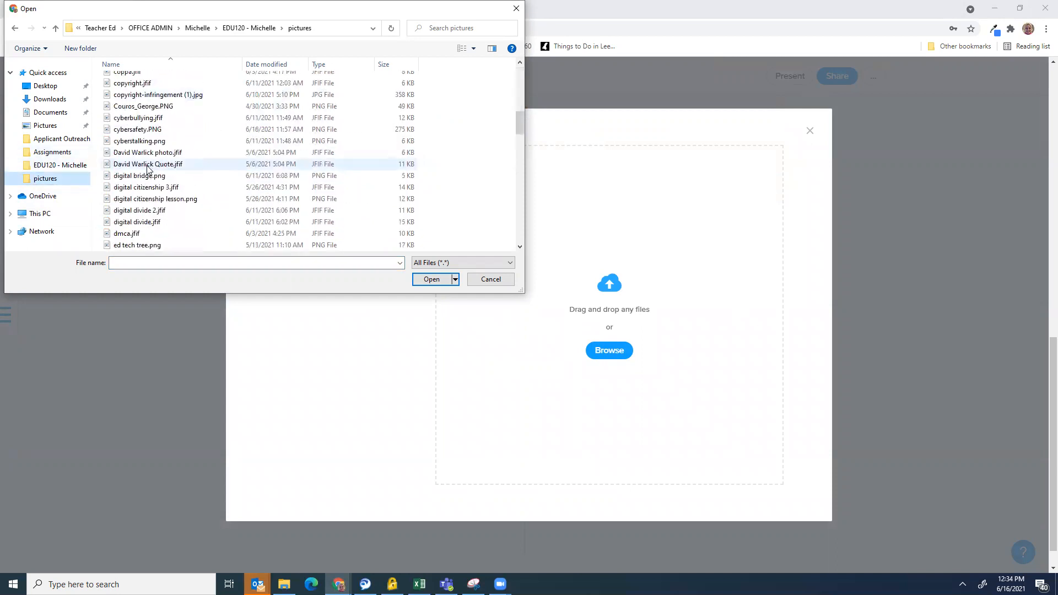
scroll(146, 172, "down", 5)
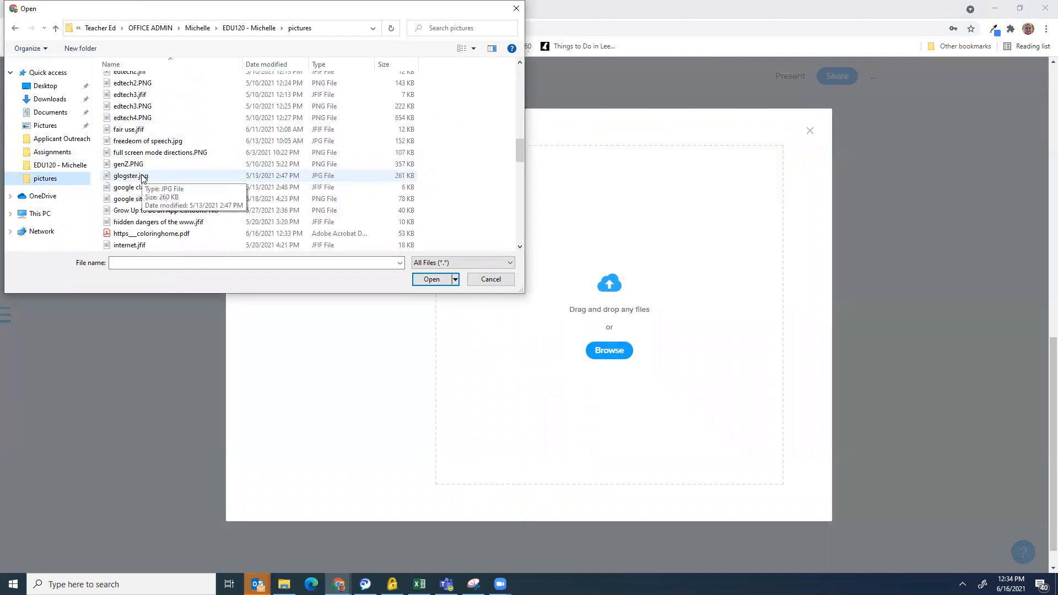
left_click(142, 235)
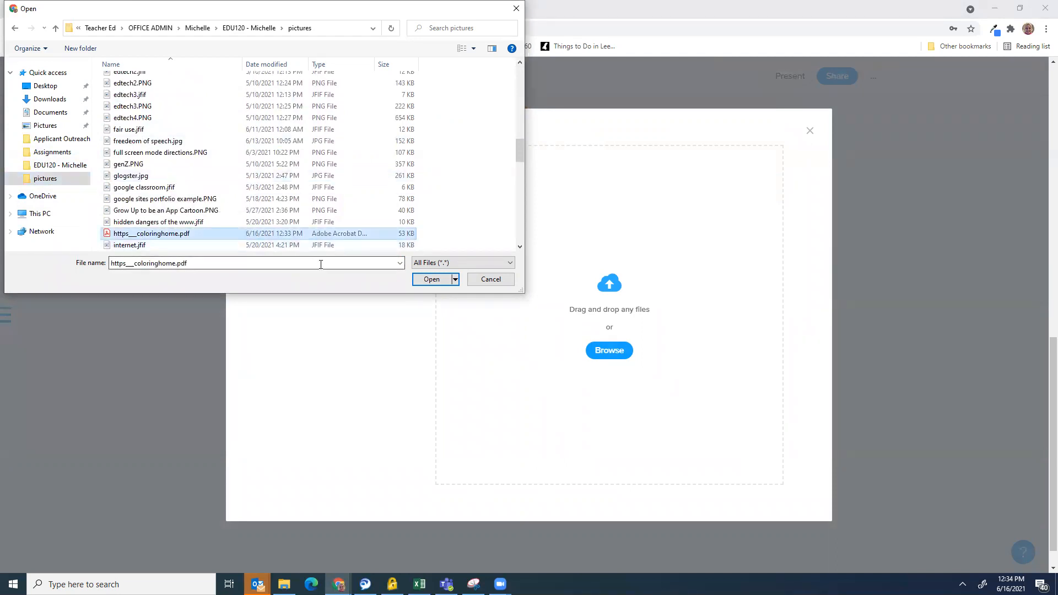
left_click(431, 280)
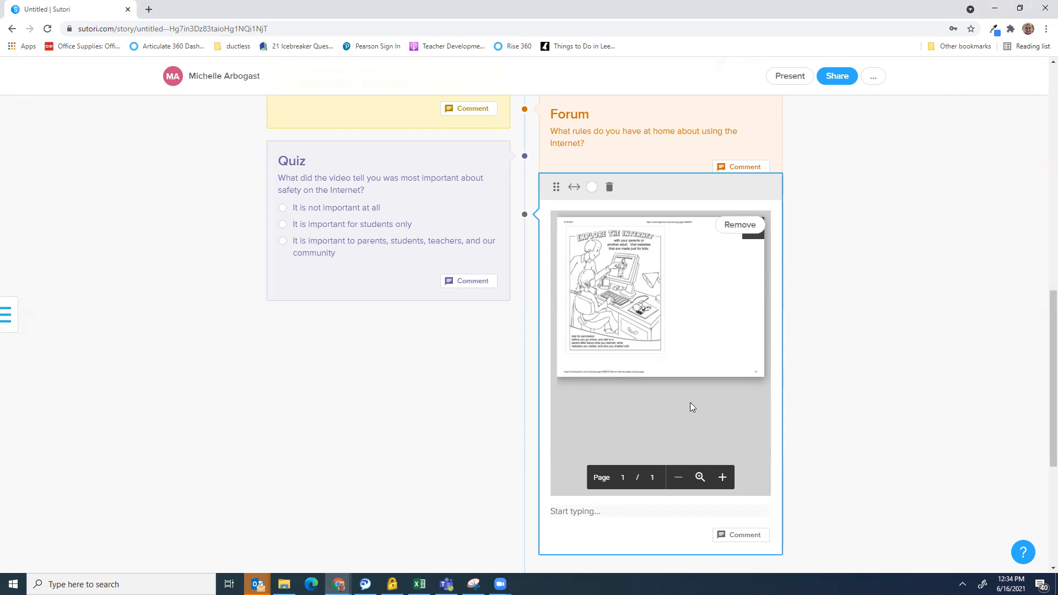
Caption the worksheet card 'Print out and color this worksheet for Cyber Safety Week!'
scroll(837, 361, "down", 3)
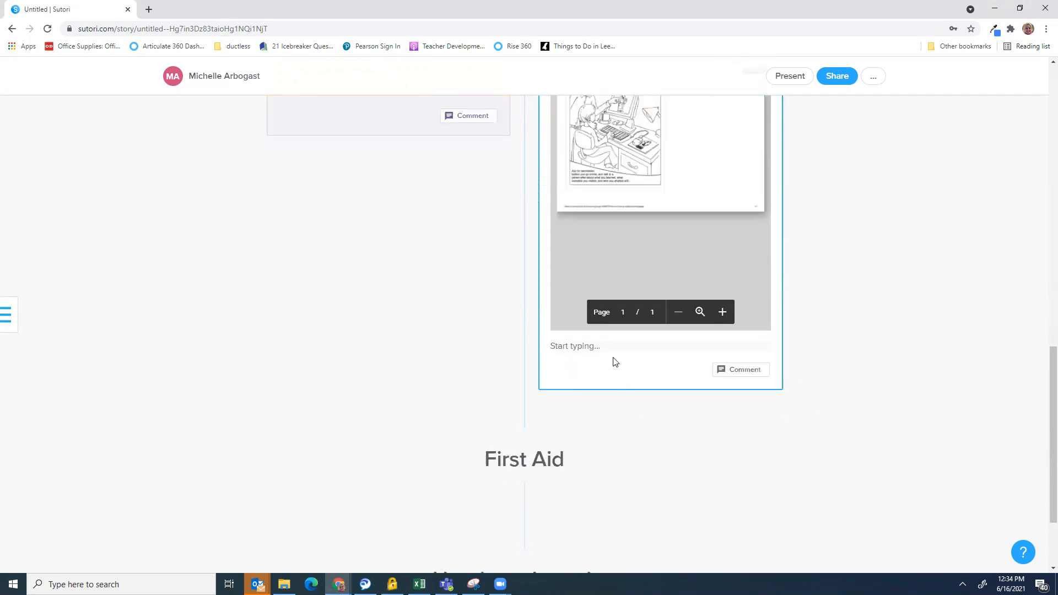
left_click(562, 351)
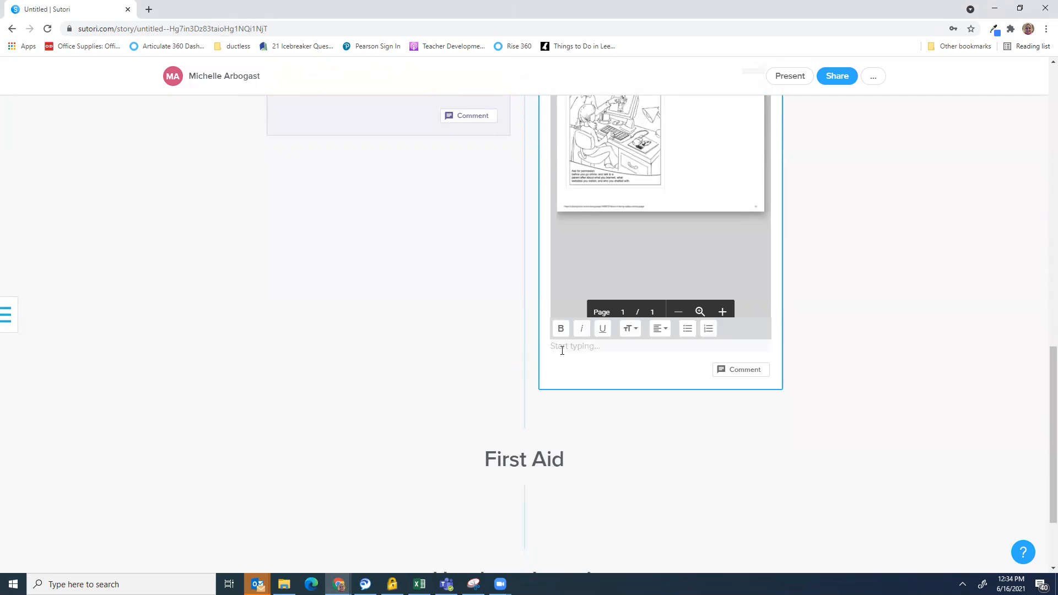
type("Us")
key("BackSpace")
key("BackSpace")
type("Print out and color this worksheet ")
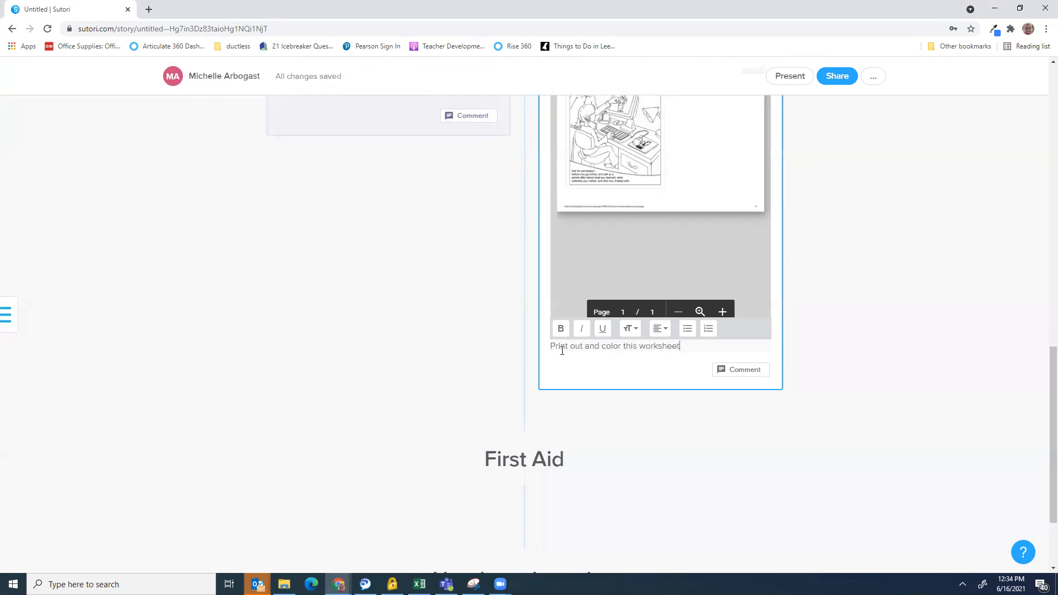
type("for Cyber Safety Week!")
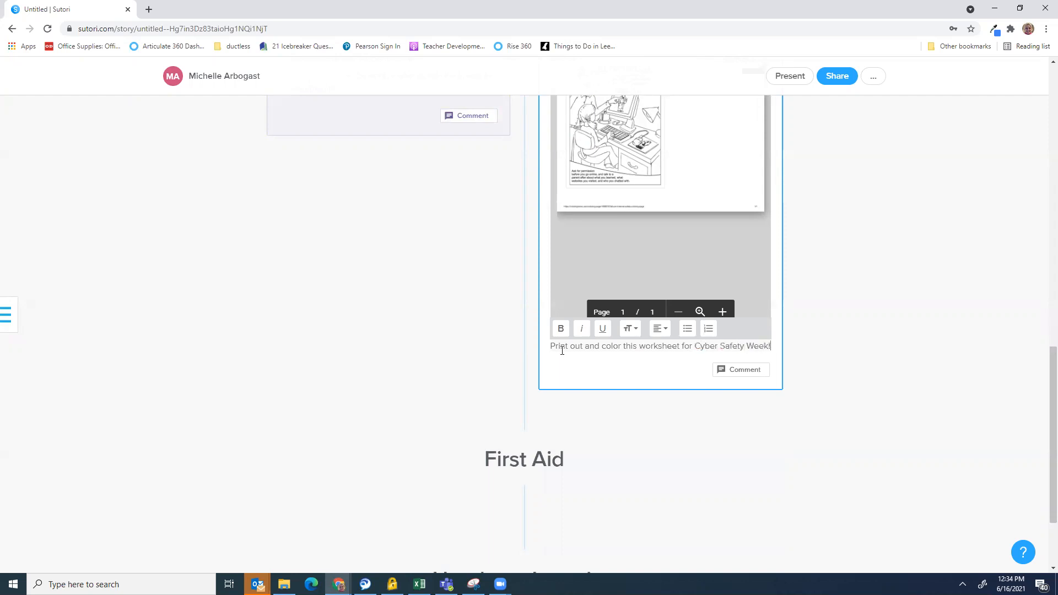
left_click(990, 227)
scroll(988, 258, "up", 15)
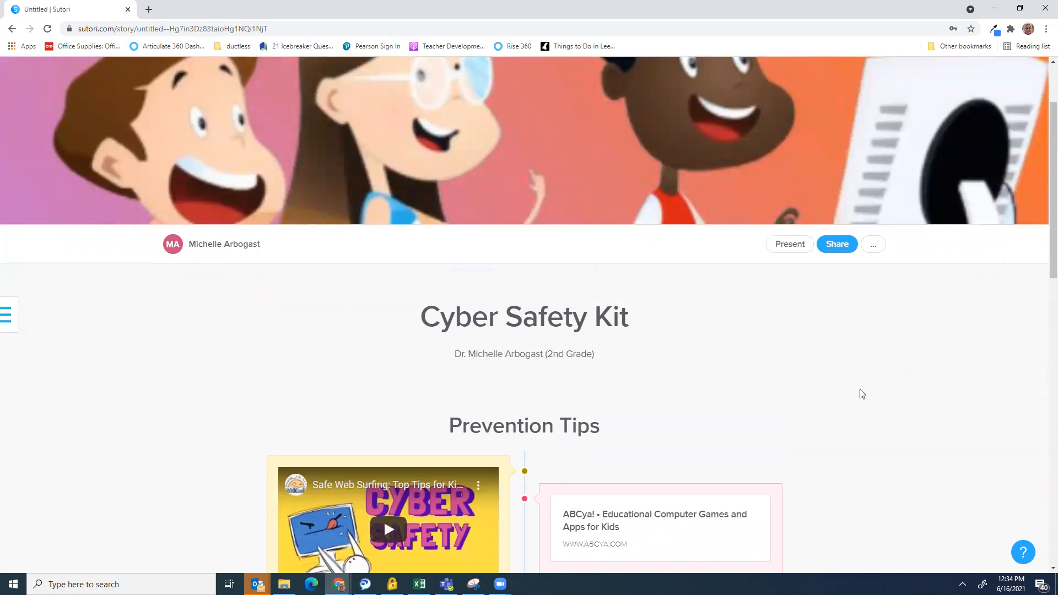
scroll(861, 389, "down", 5)
scroll(854, 386, "down", 2)
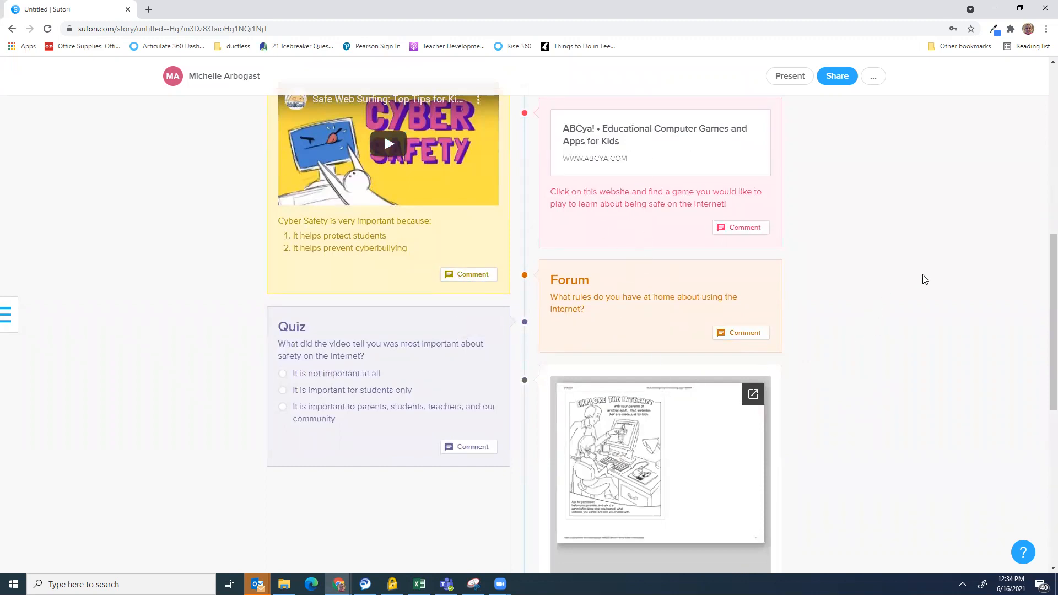
scroll(844, 356, "down", 4)
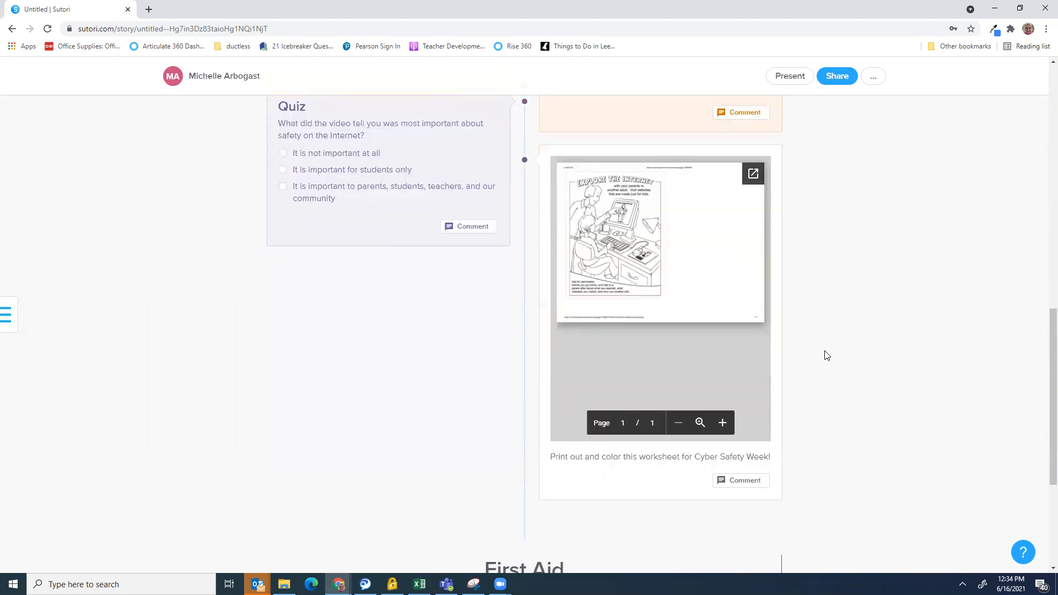
scroll(891, 309, "up", 13)
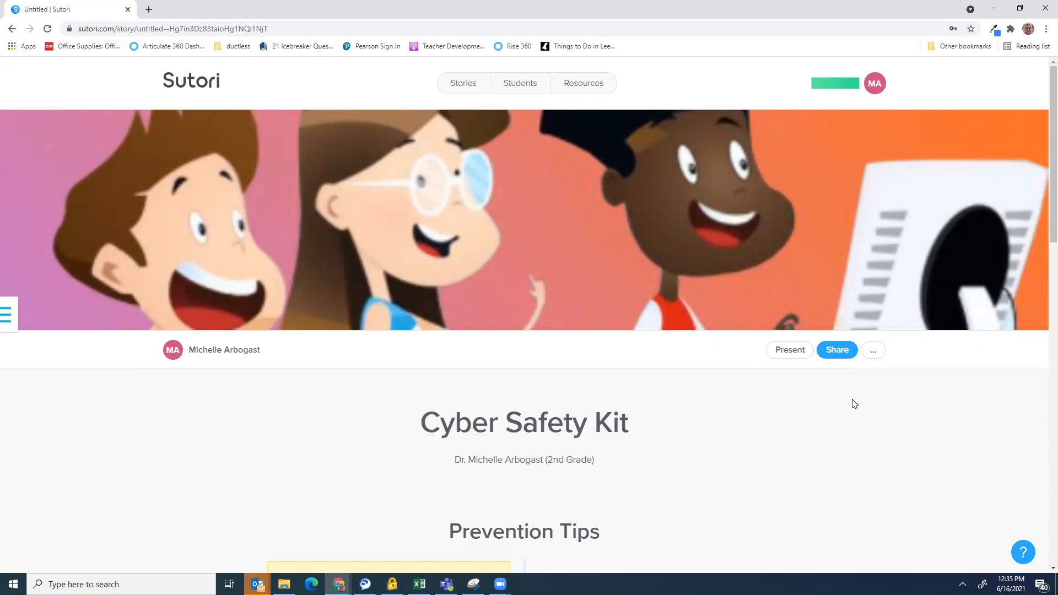
Open the story's share options on the Embed tab and make the story public
left_click(873, 351)
left_click(829, 349)
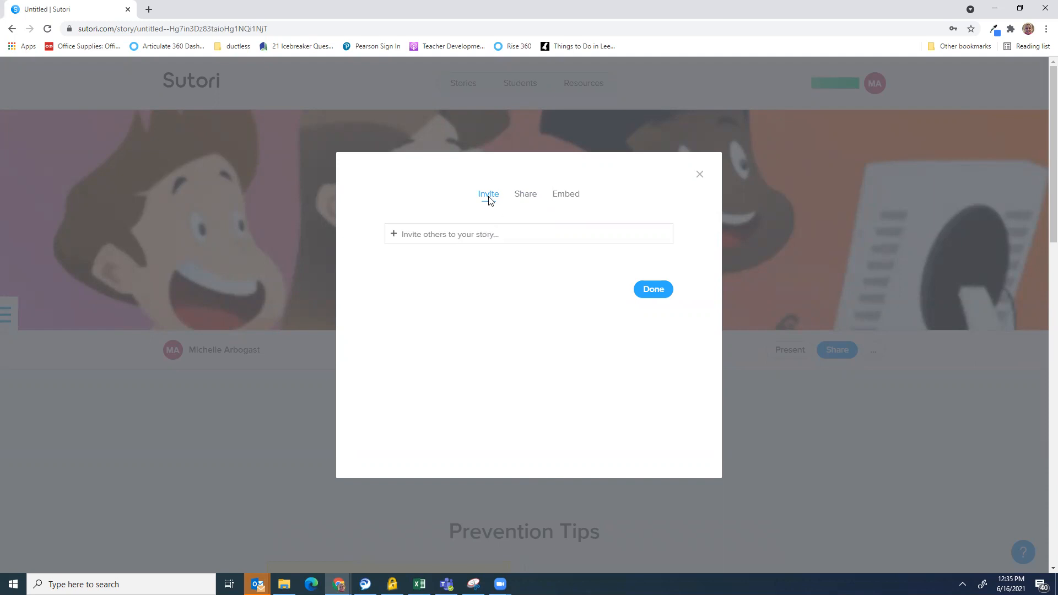
left_click(525, 199)
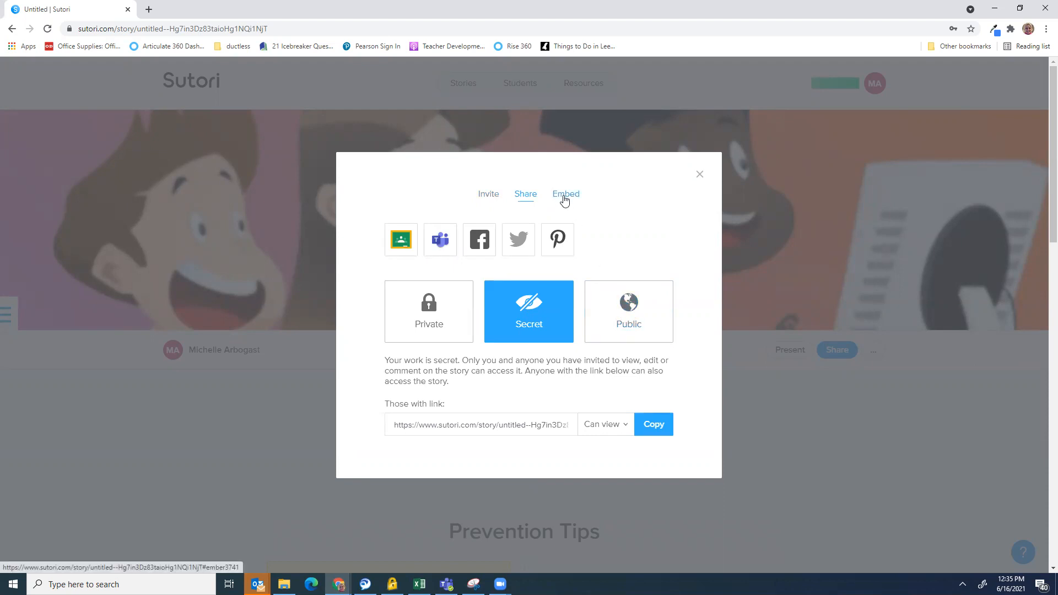
left_click(565, 200)
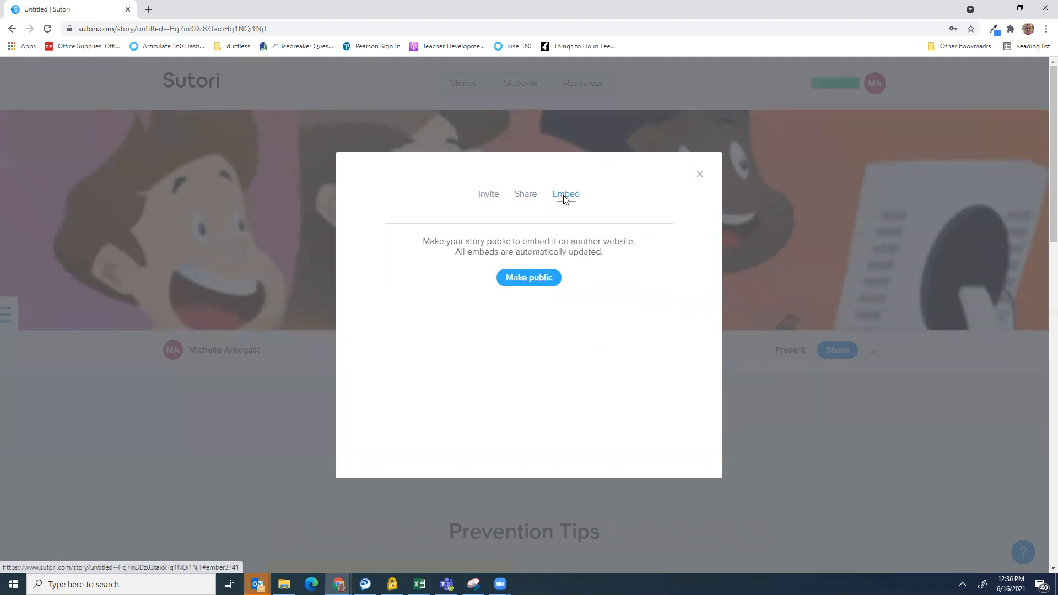
left_click(532, 281)
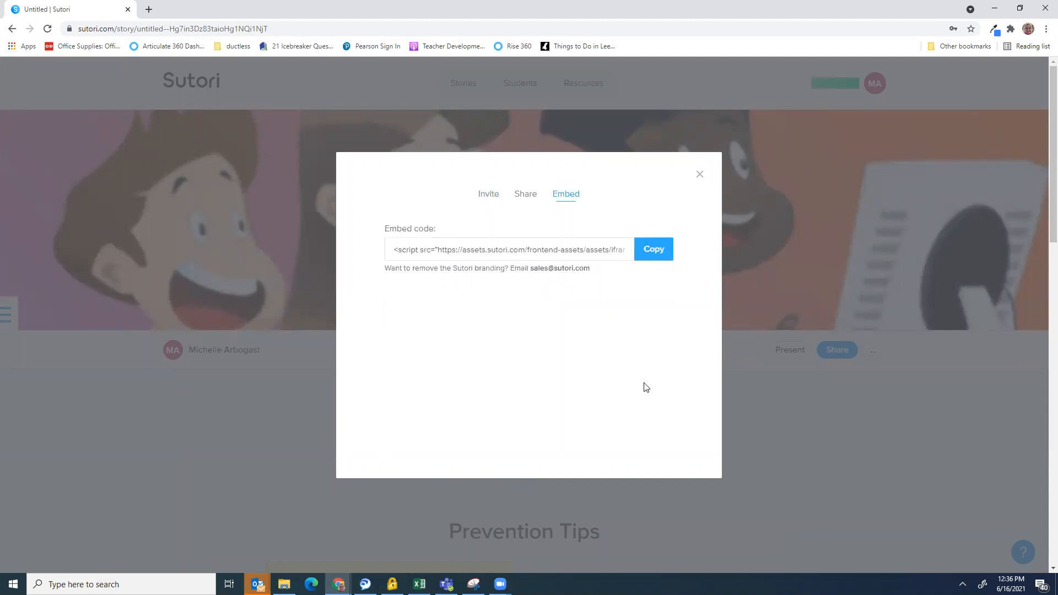
Copy the Cyber Safety Kit story's embed code to the clipboard
left_click(650, 251)
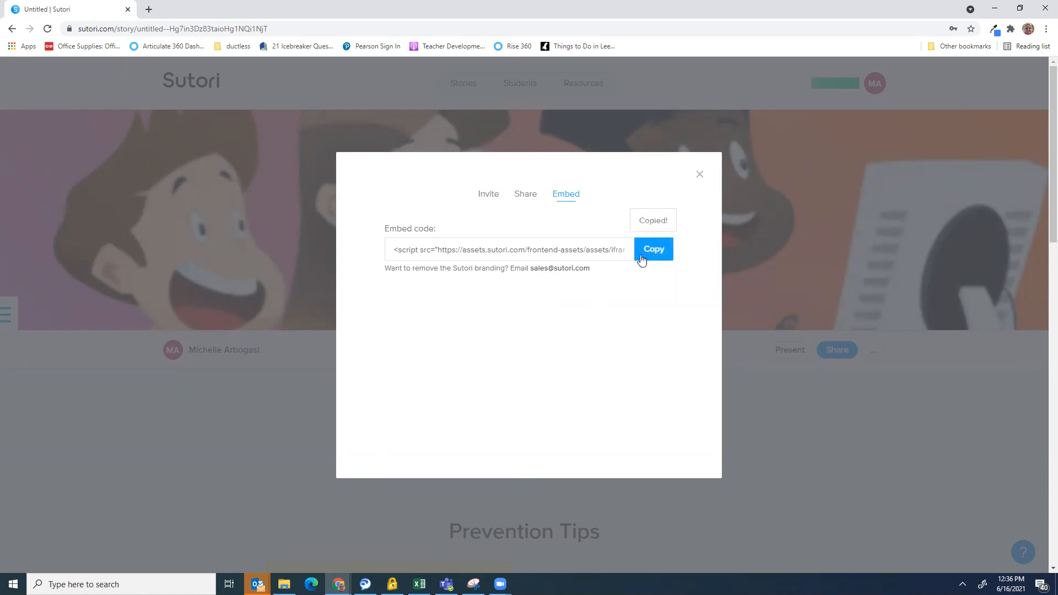
left_click(487, 248)
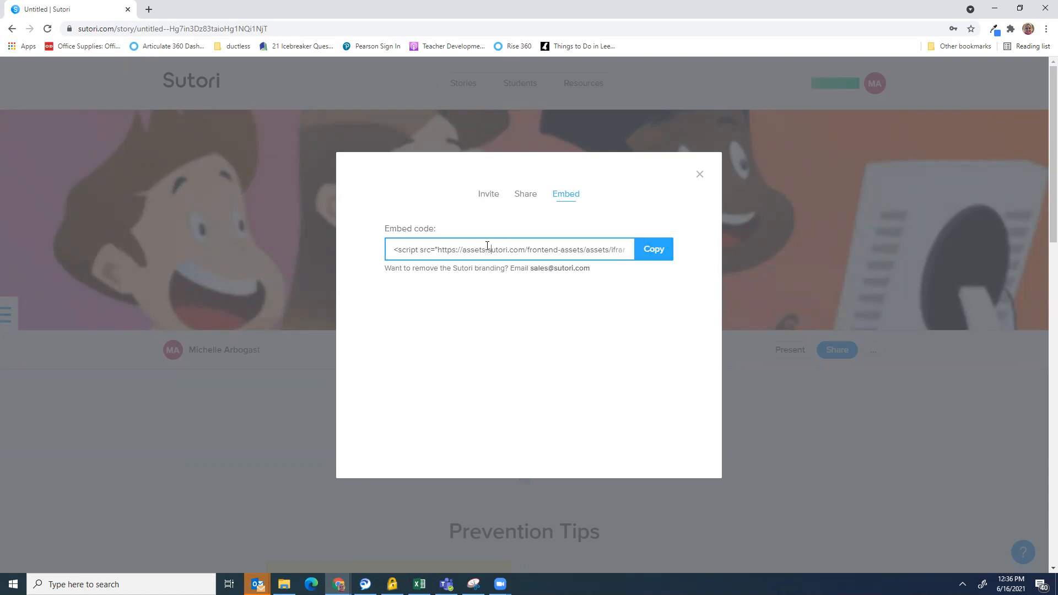
key("Right")
key("Right")
key("Right")
key("Right")
key("Right")
key("Right")
key("Right")
key("Right")
key("Right")
key("Right")
key("Right")
key("Right")
key("Right")
key("Right")
key("Right")
key("Right")
key("Right")
key("Right")
key("Right")
key("Right")
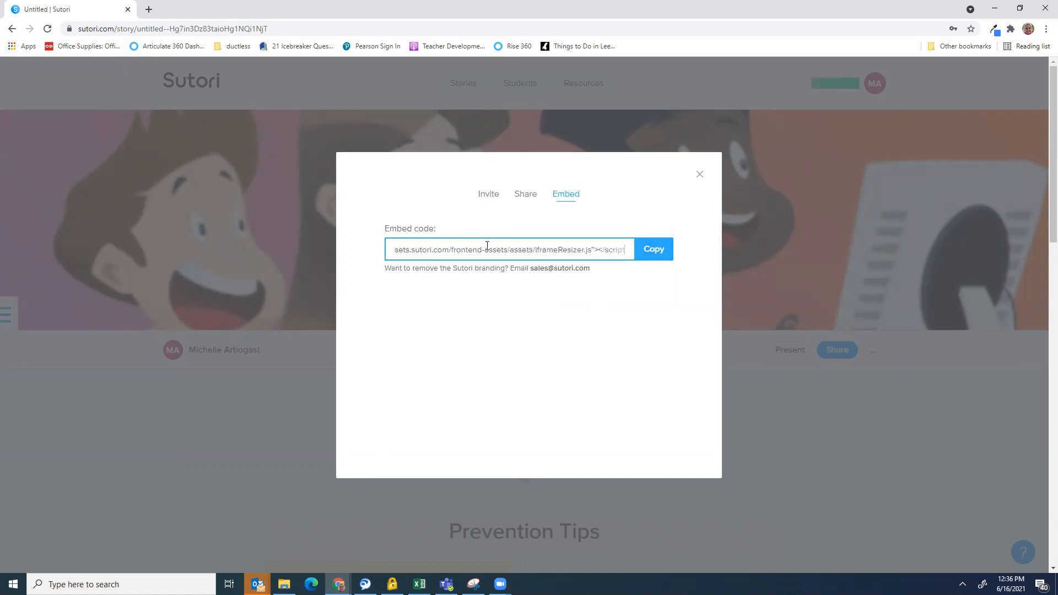
key("Right")
key("Right")
key("Right")
key("Right")
key("Right")
key("Right")
key("Right")
key("Right")
key("Right")
key("Right")
key("Right")
key("Right")
key("Right")
key("Right")
key("Right")
key("Right")
key("Right")
key("Right")
key("Right")
key("Right")
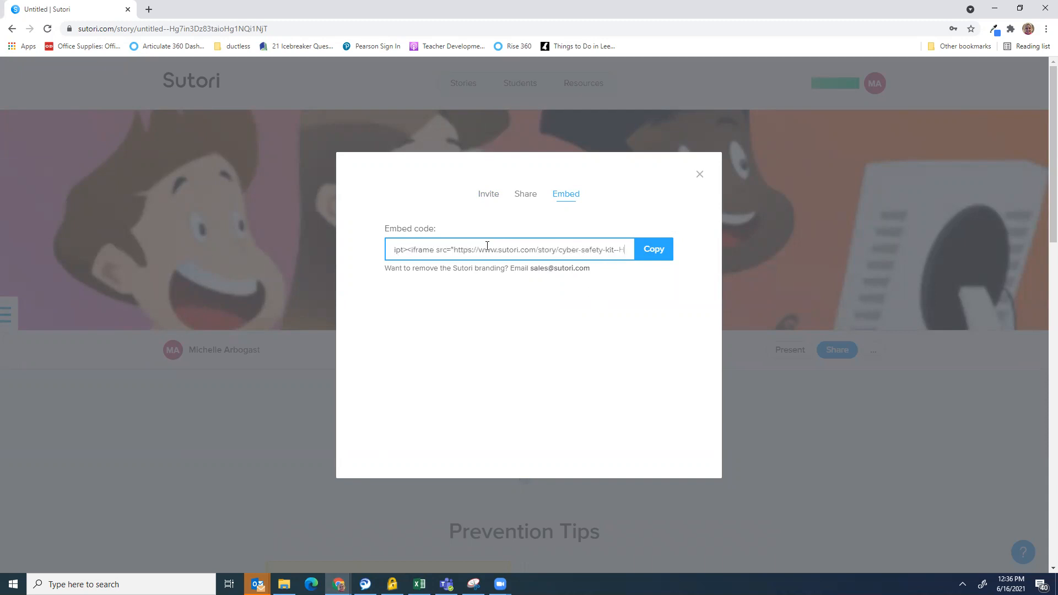
key("Right")
key("Right")
key("Right")
key("Right")
key("Right")
key("Right")
key("Right")
key("Right")
key("Right")
key("Right")
key("Right")
key("Right")
key("Right")
key("Right")
key("Right")
key("Right")
key("Right")
key("Right")
key("Right")
key("Right")
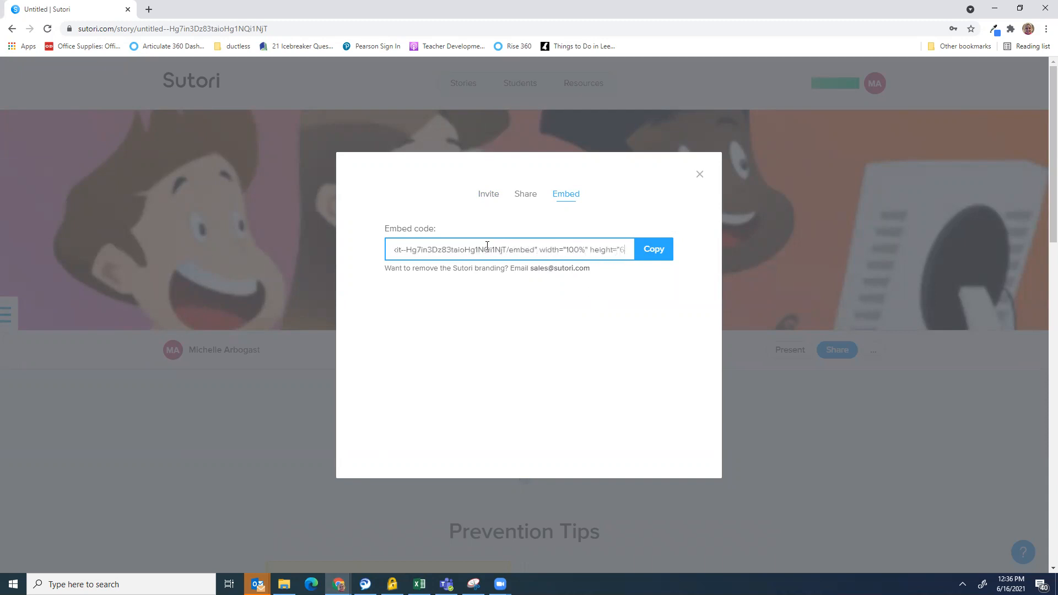
left_click(653, 252)
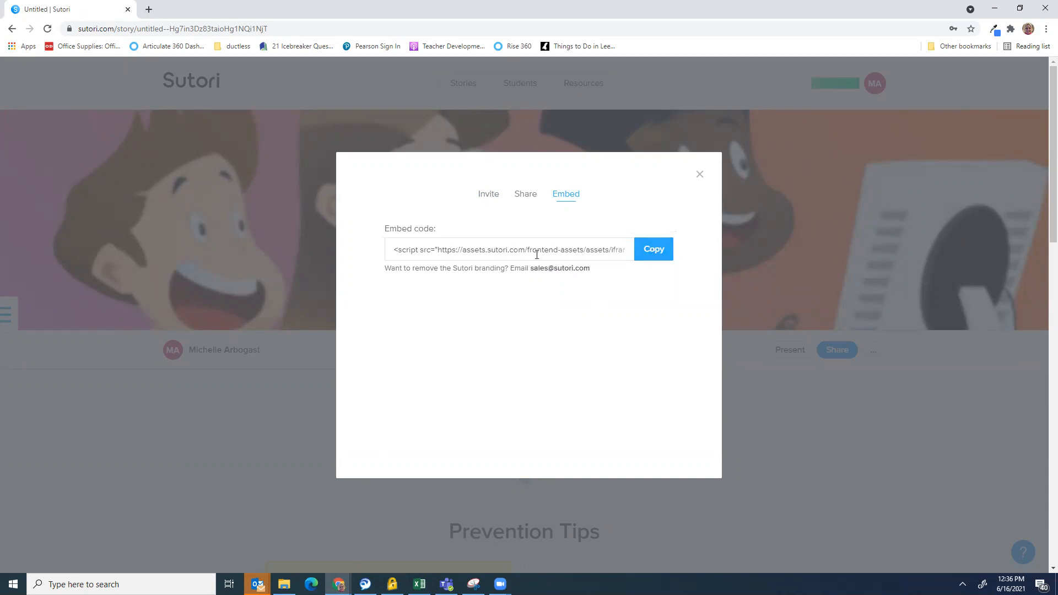
In a new tab, open the Week 3 portfolio in Google Sites and go to its EdTech Toolkit page
left_click(148, 10)
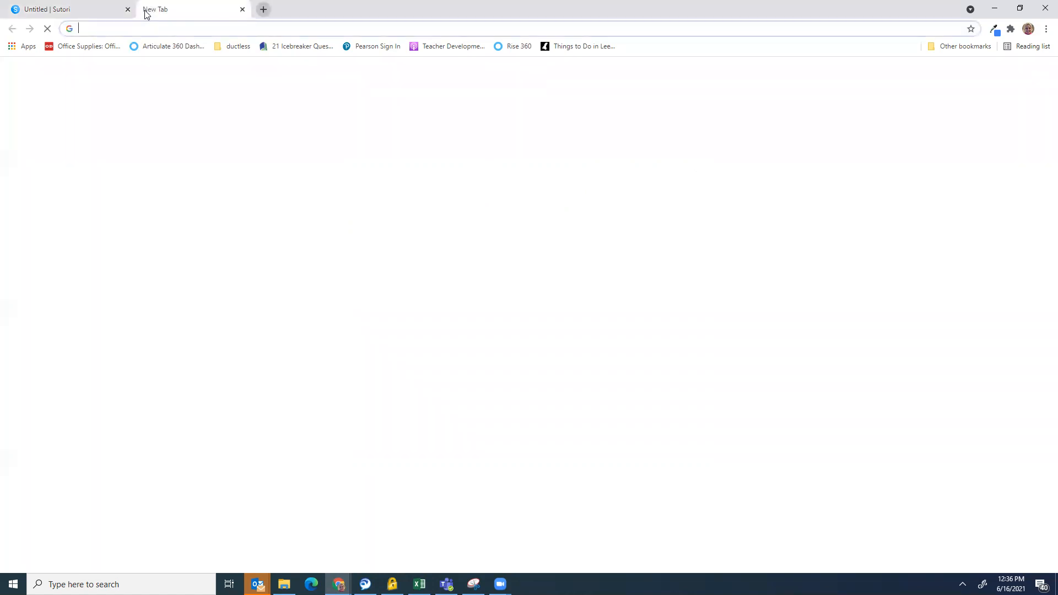
left_click(1011, 77)
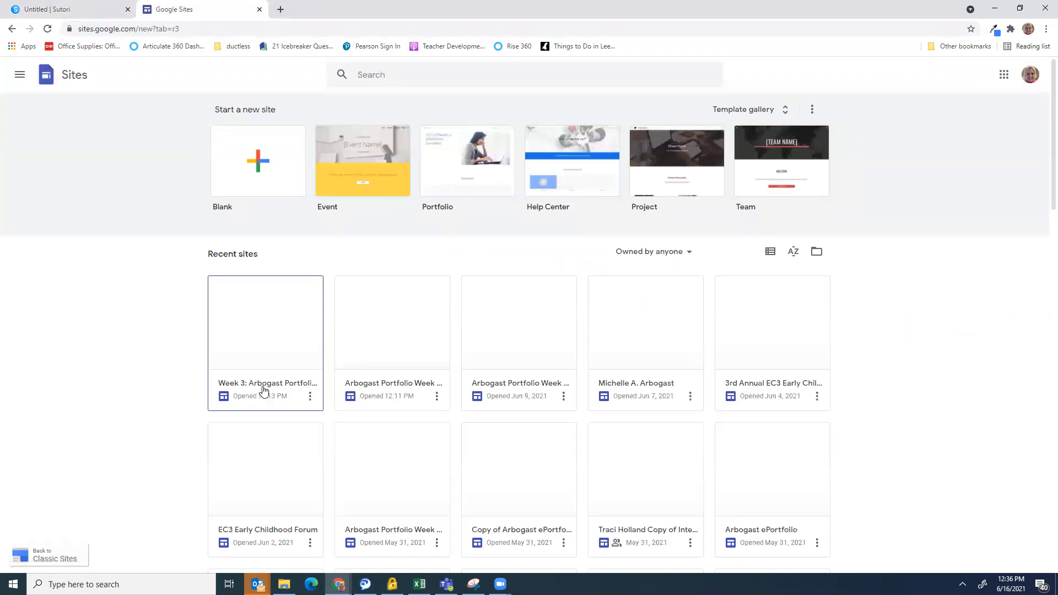
left_click(254, 357)
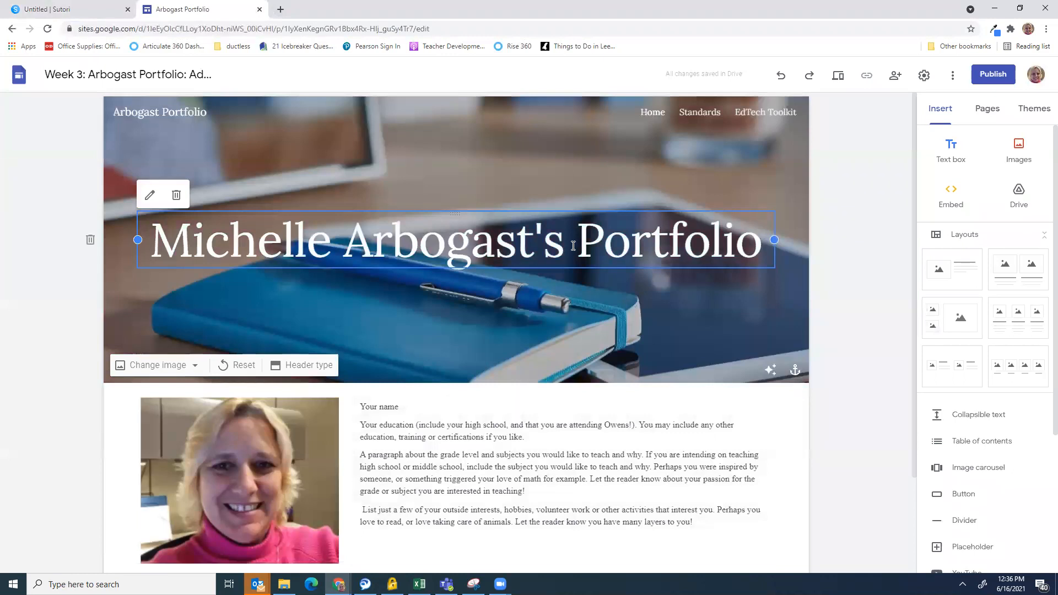
left_click(765, 113)
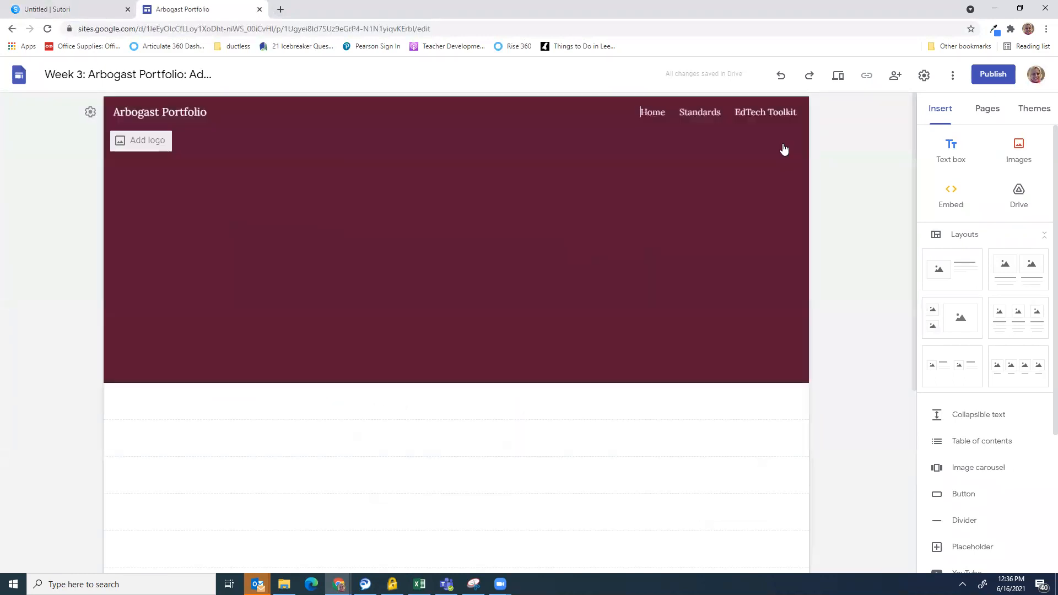
scroll(870, 238, "down", 4)
scroll(680, 234, "down", 20)
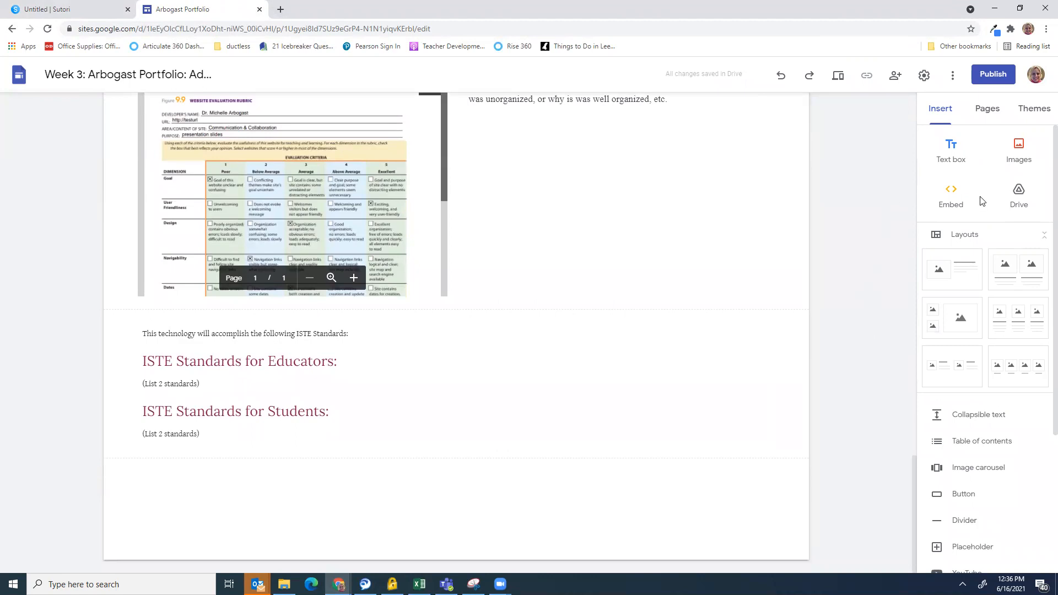
Add a 'Cyber Safety Kit' text box styled as a Heading below the ISTE Standards section
left_click(951, 157)
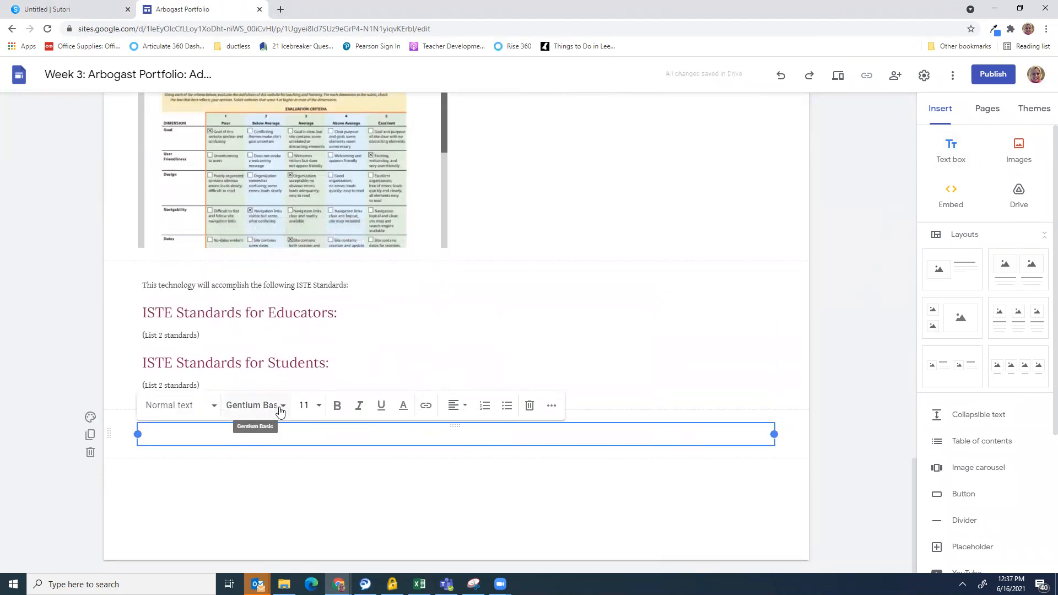
type("Cyber Safety Kit")
left_click(174, 406)
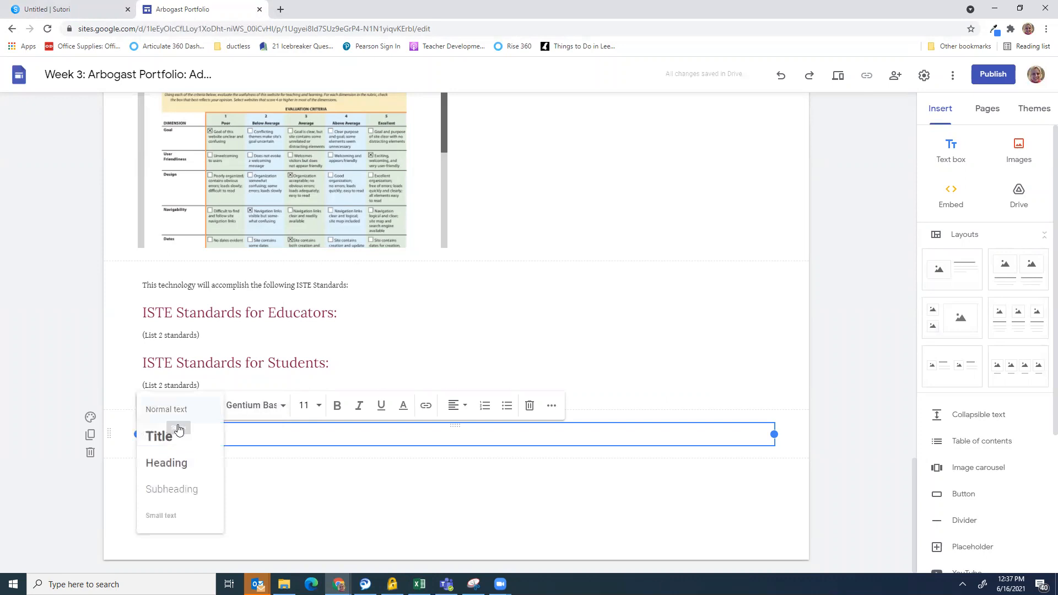
left_click(166, 463)
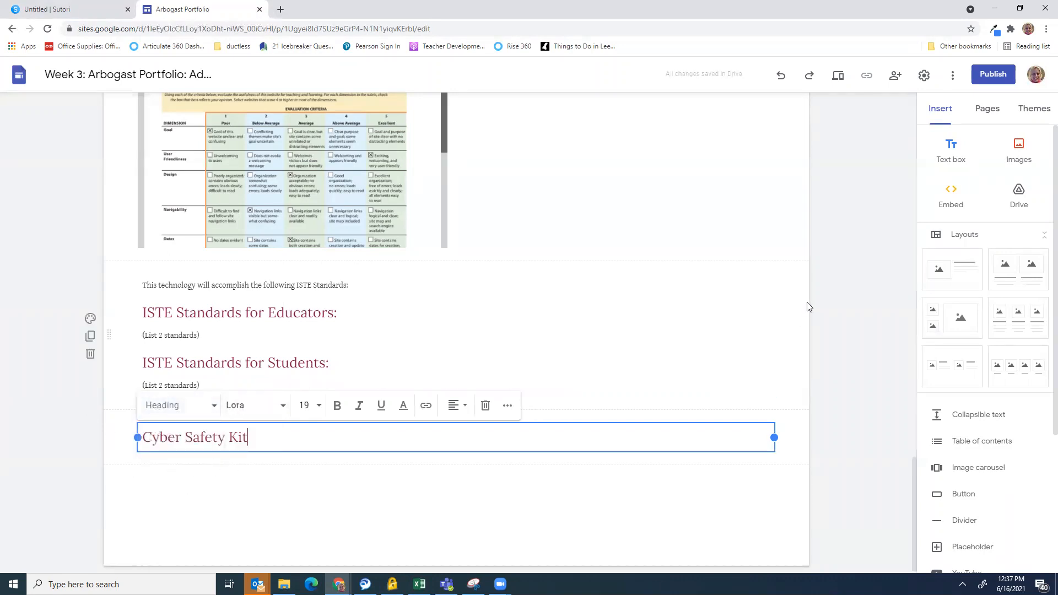
left_click(955, 210)
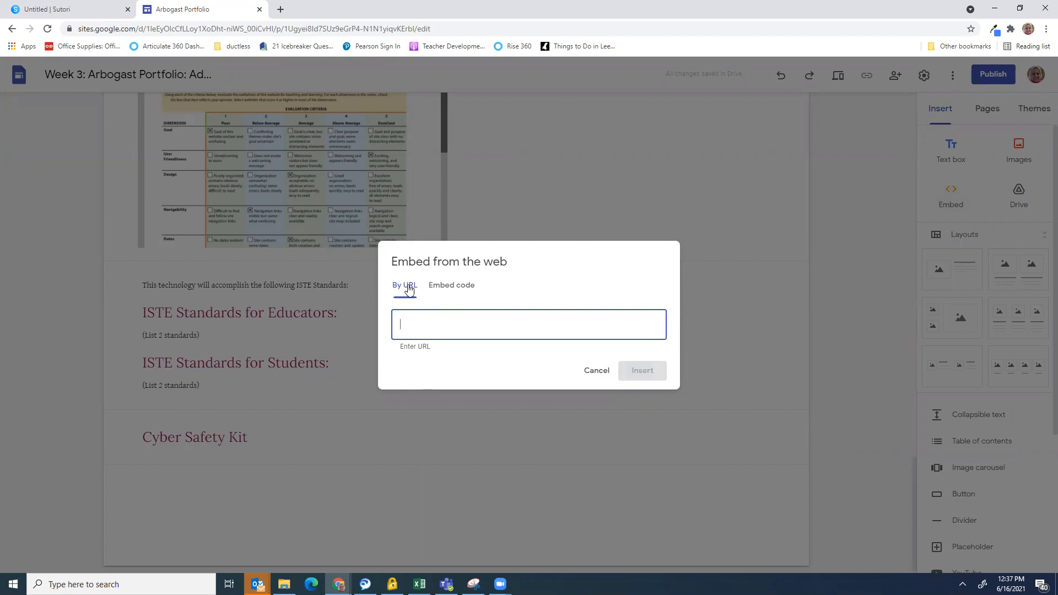
Paste the Sutori embed code as an Embed code item and insert the story below the heading
left_click(444, 287)
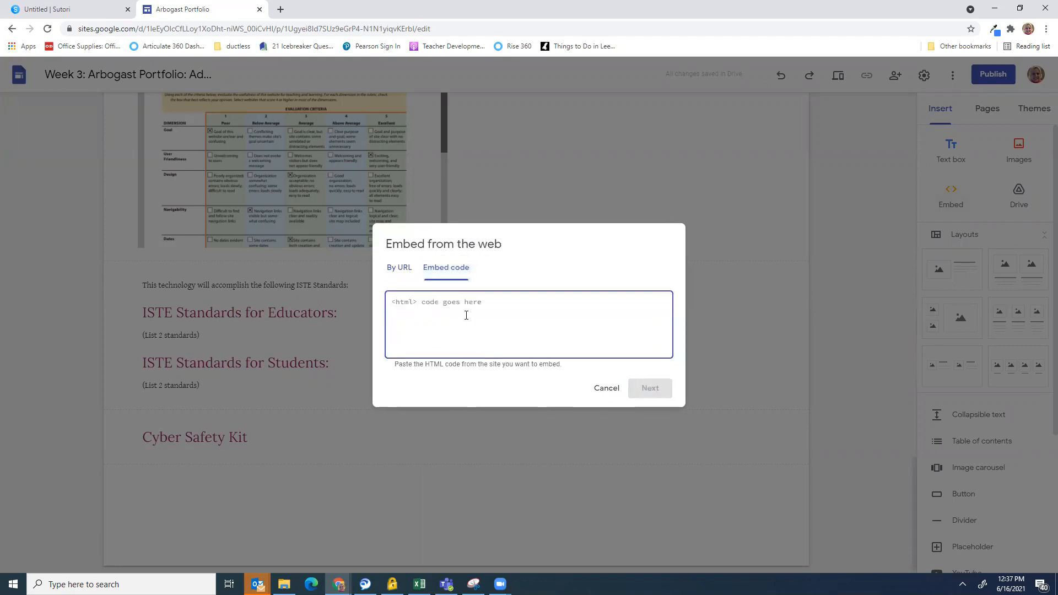
key("ctrl+v")
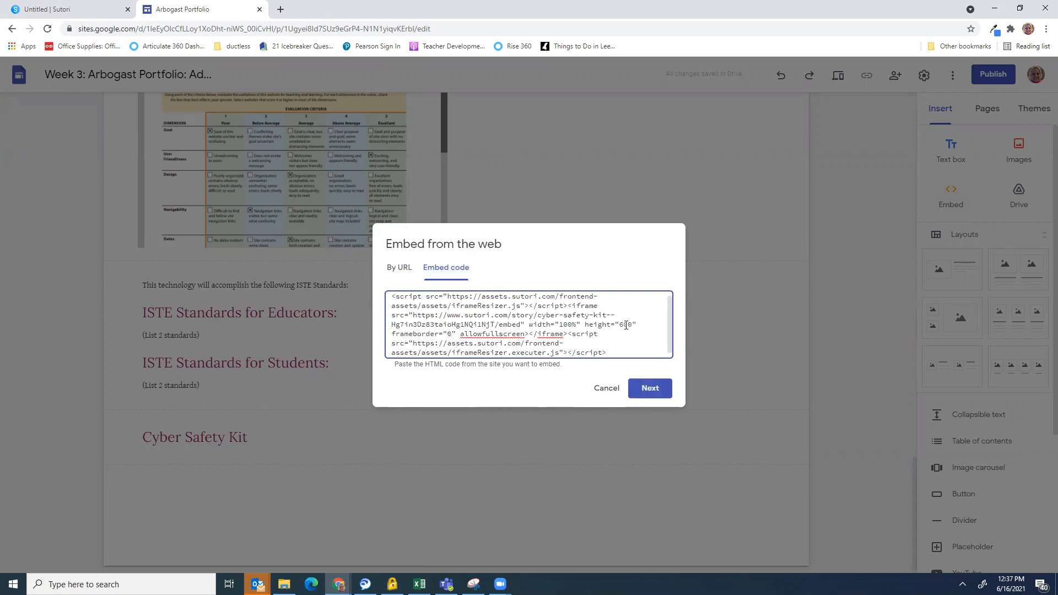
left_click(650, 389)
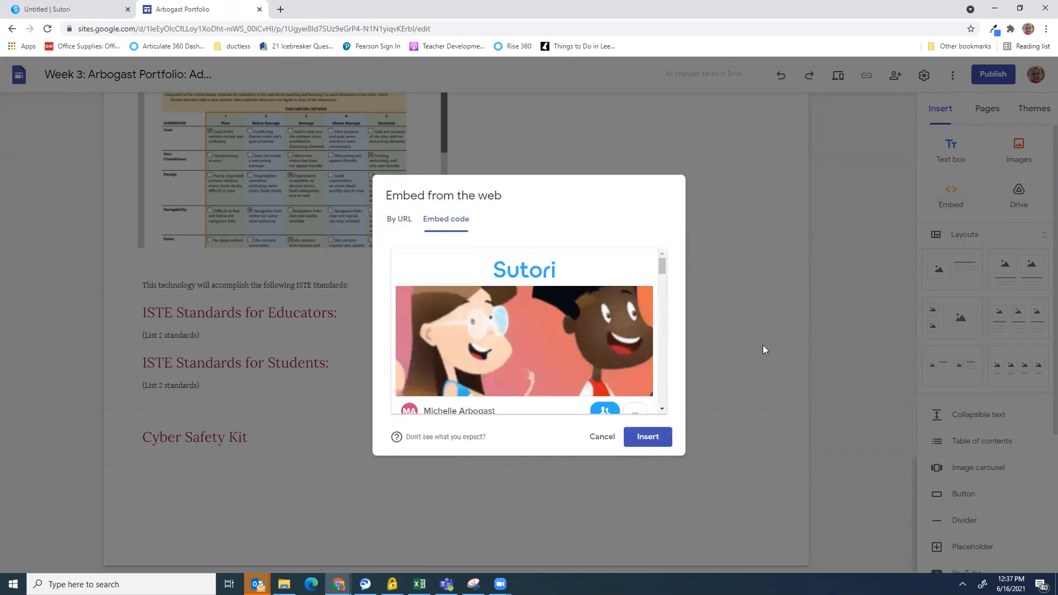
mouse_move(531, 368)
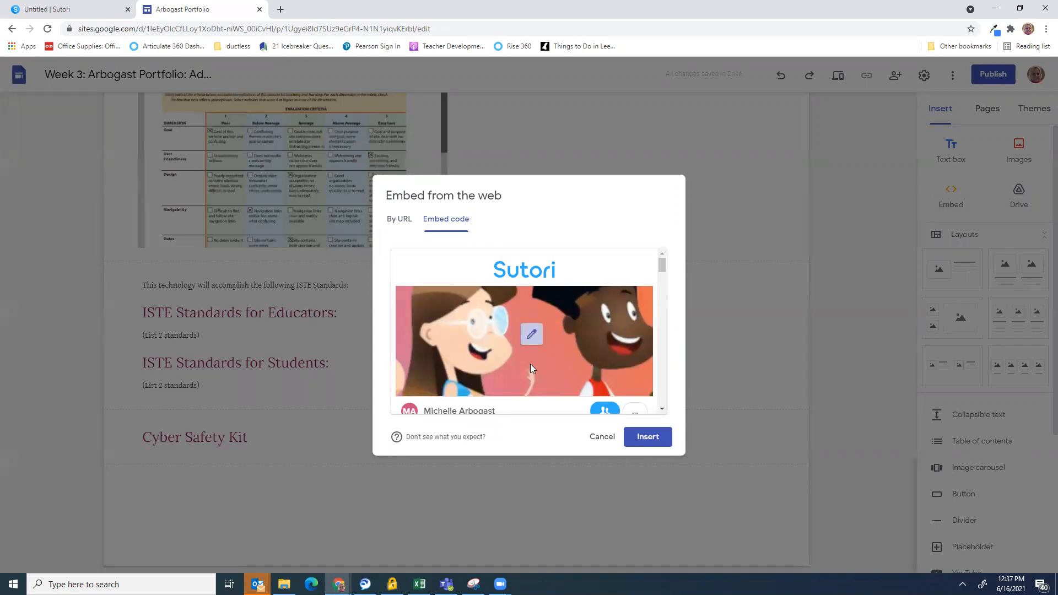
left_click(642, 438)
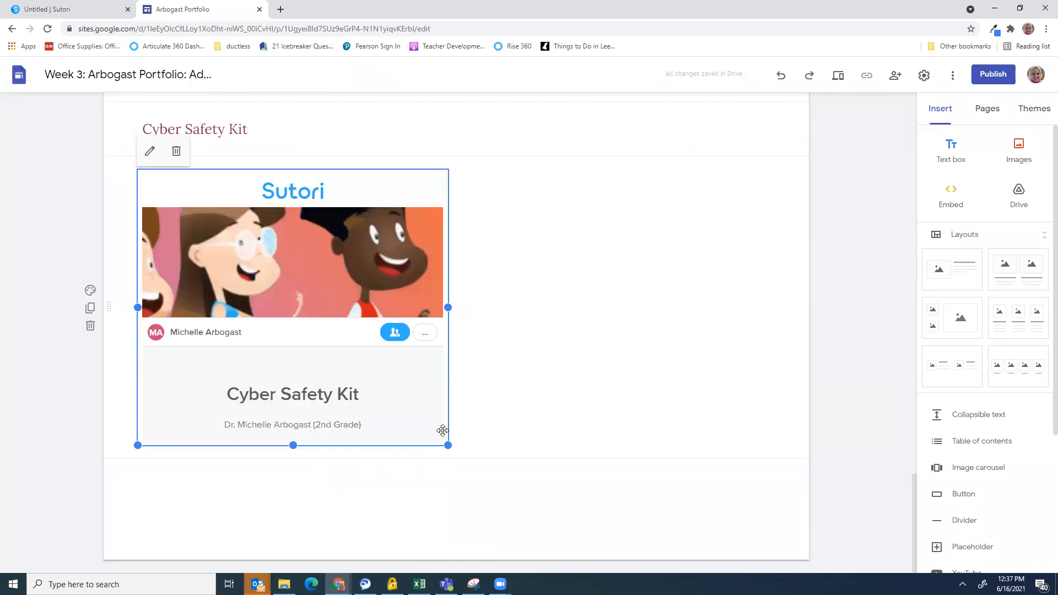
Resize the Sutori embed to span the full page width
left_click_drag(447, 445, 851, 442)
left_click_drag(742, 434, 741, 340)
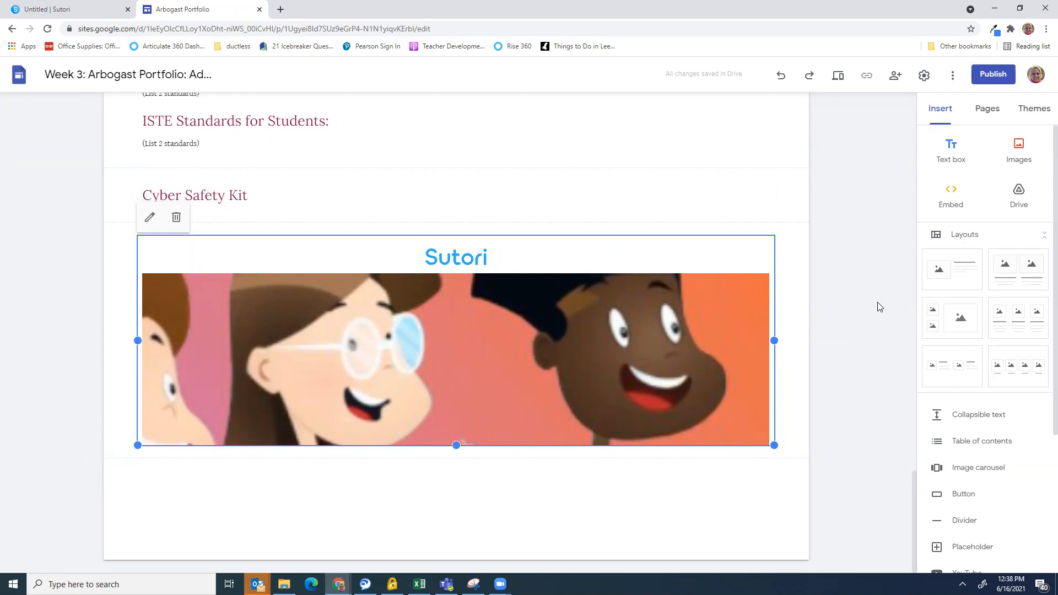
scroll(881, 308, "up", 2)
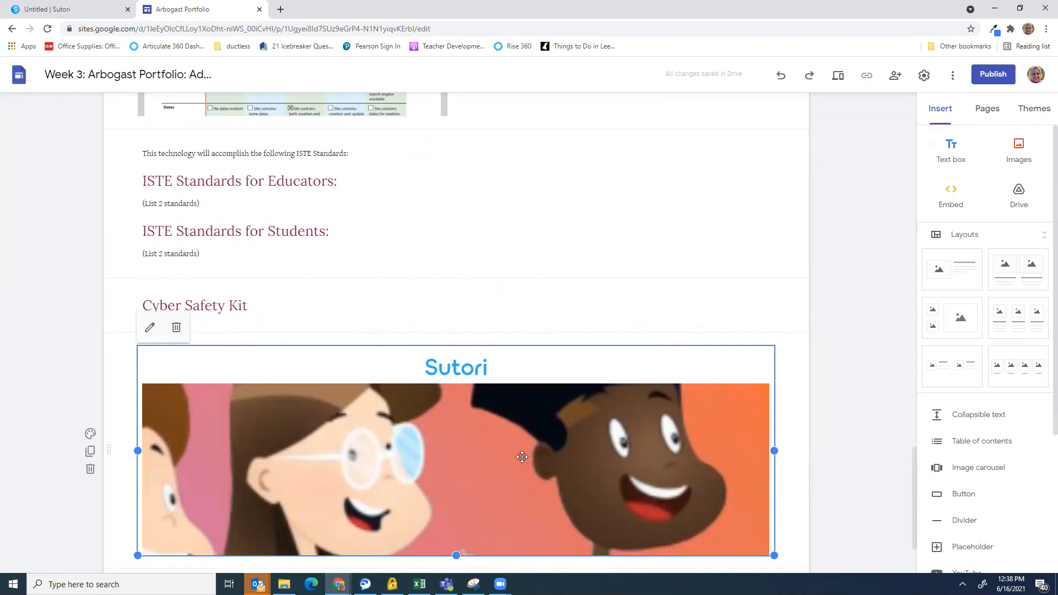
Duplicate the ISTE Standards section and move the copy below the Sutori story
left_click(409, 142)
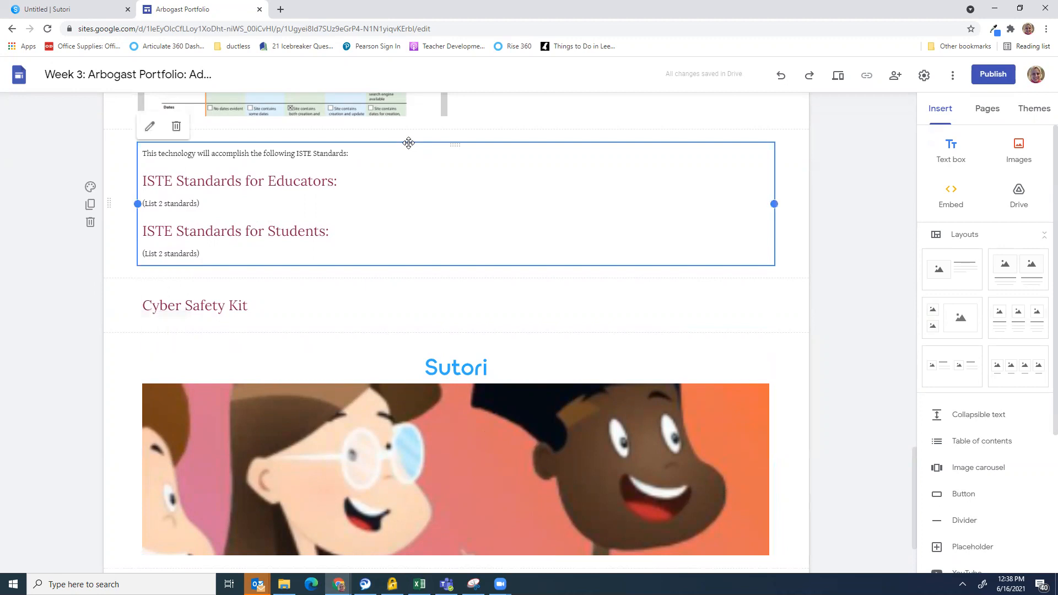
scroll(396, 253, "down", 2)
scroll(391, 242, "up", 3)
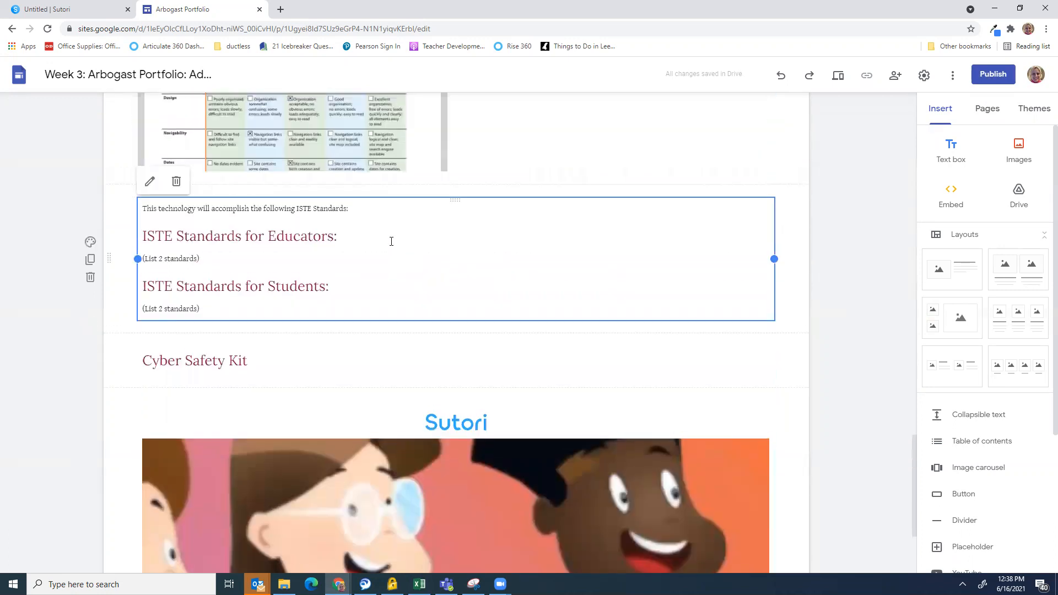
scroll(391, 241, "up", 1)
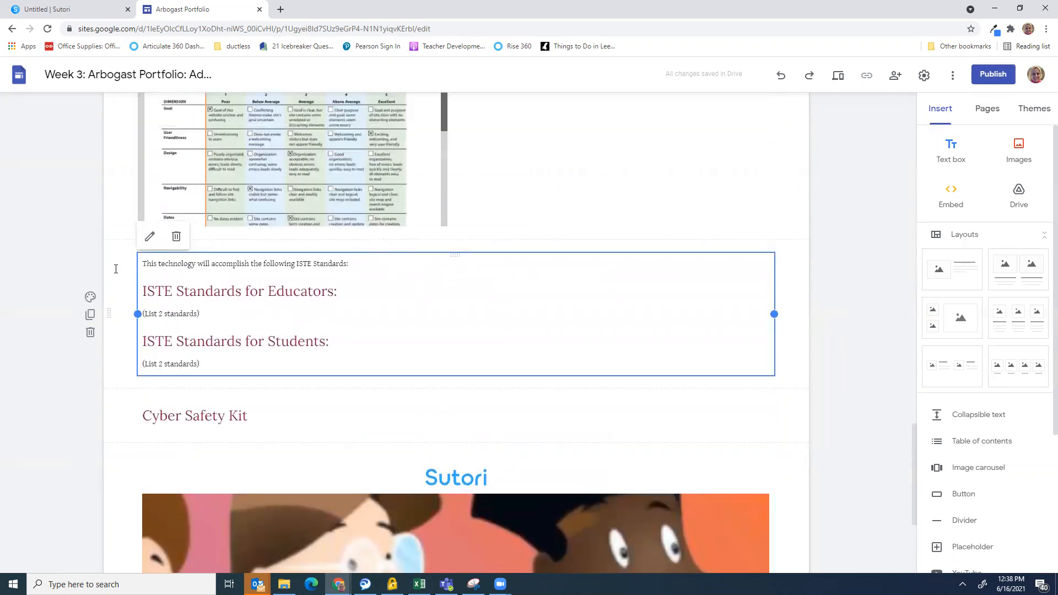
left_click(91, 316)
scroll(420, 380, "down", 5)
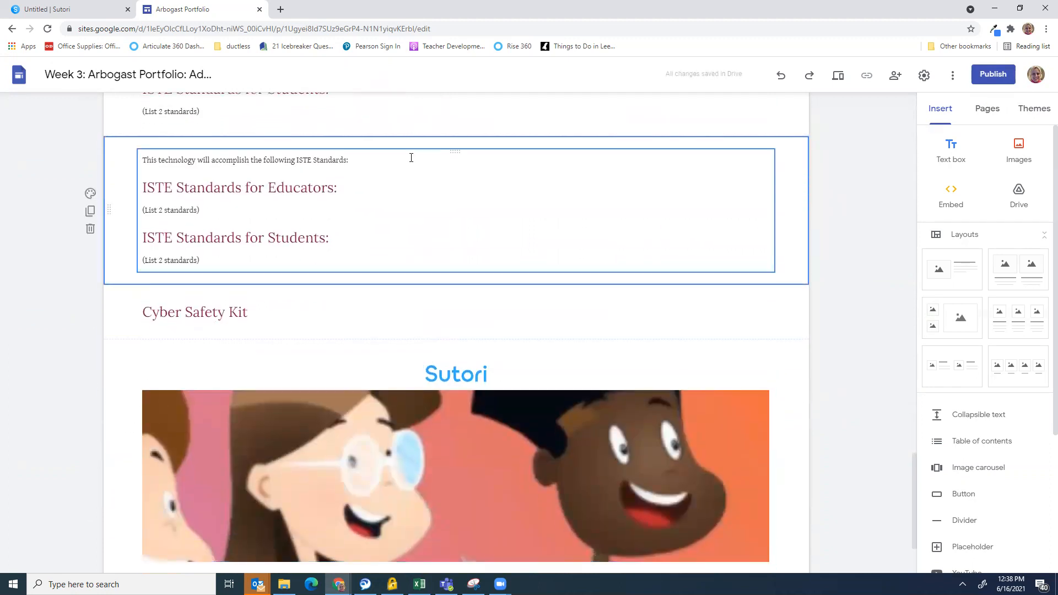
left_click_drag(113, 214, 147, 517)
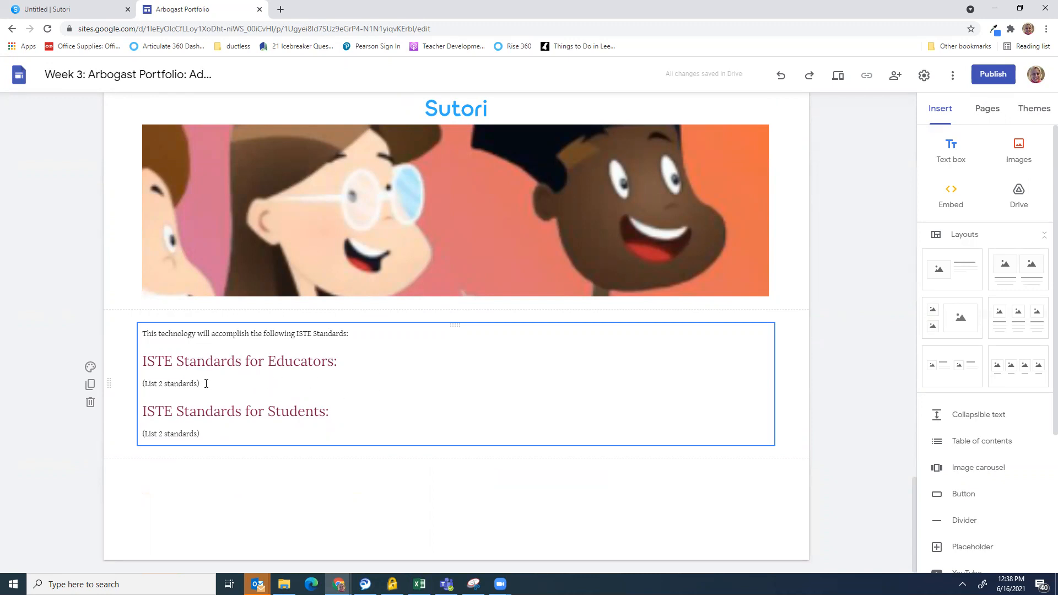
Change the Educators and Students lines in the copied ISTE section from (List 2 standards) to (List 1 standards)
left_click(161, 384)
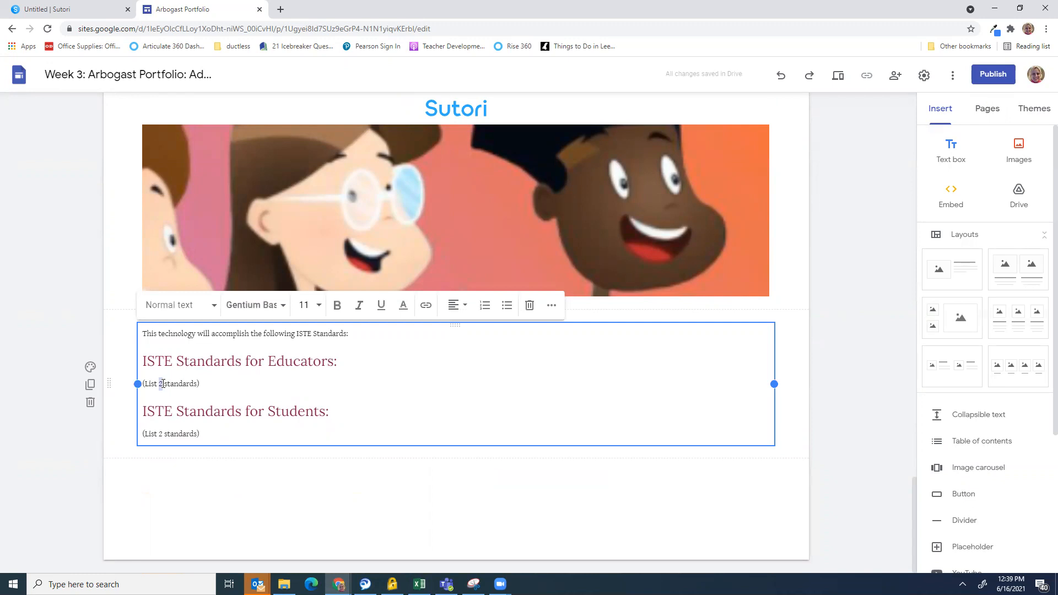
type("1")
double_click(160, 434)
type("1")
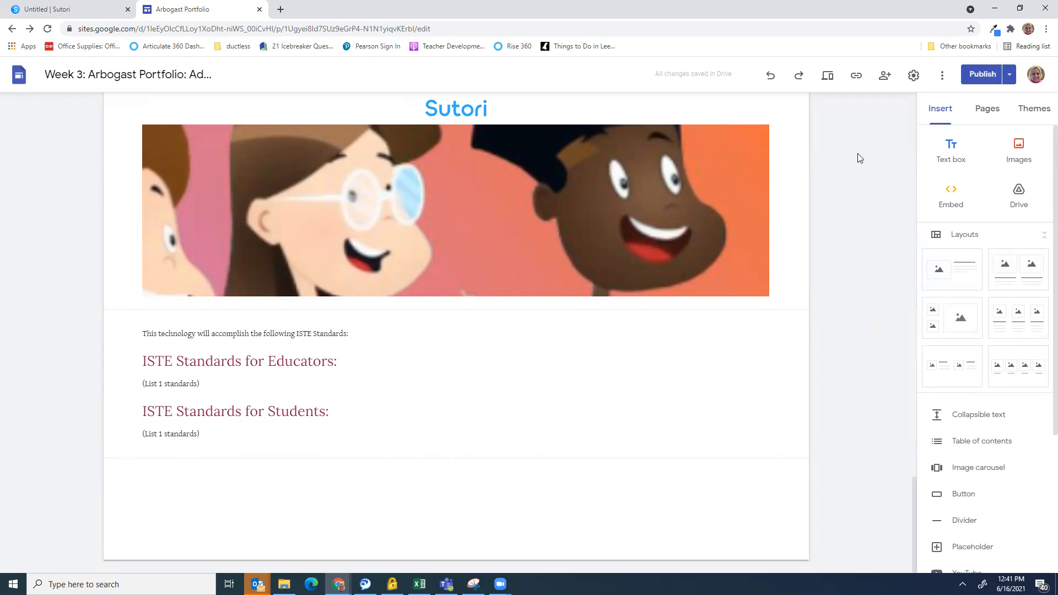
Copy the portfolio's published site link from the Published site link dialog
left_click(856, 79)
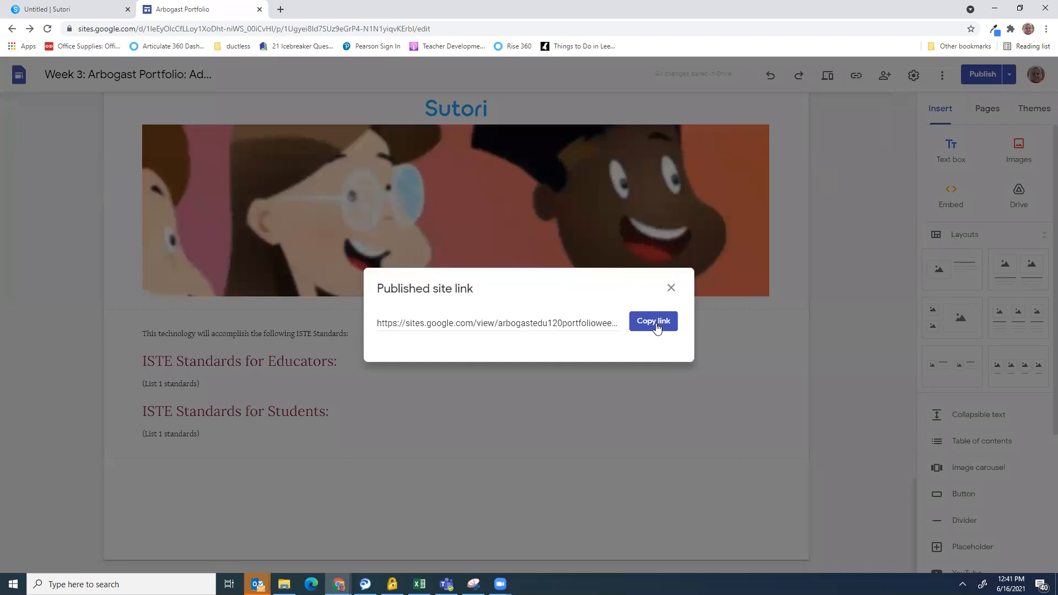
left_click(657, 326)
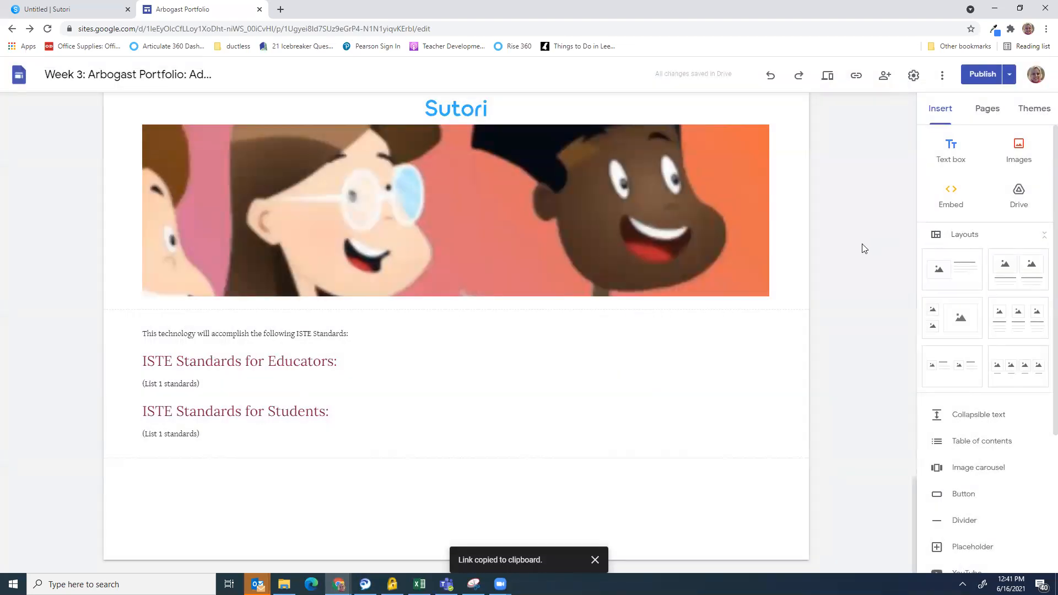